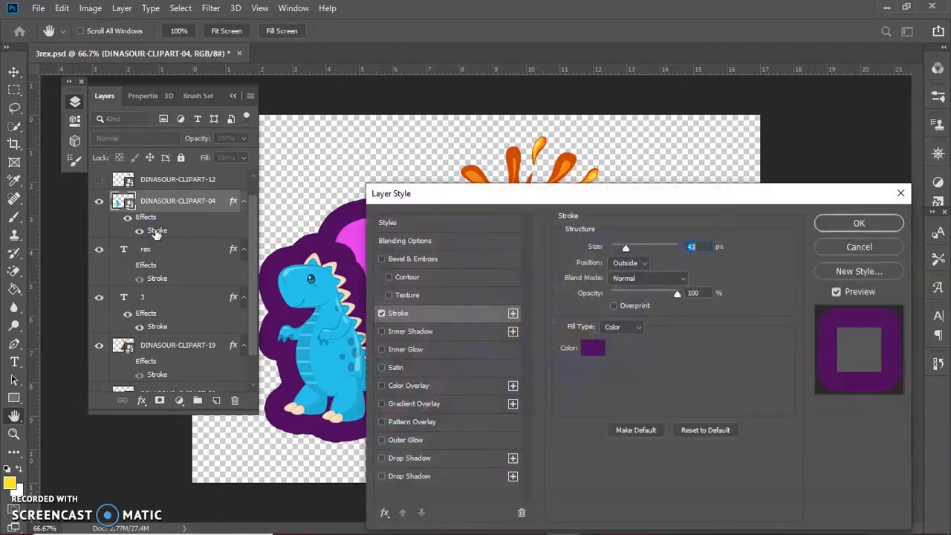
Set the stroke size of the DINASOUR-CLIPART-04 layer to 10 px
left_click_drag(625, 248, 620, 251)
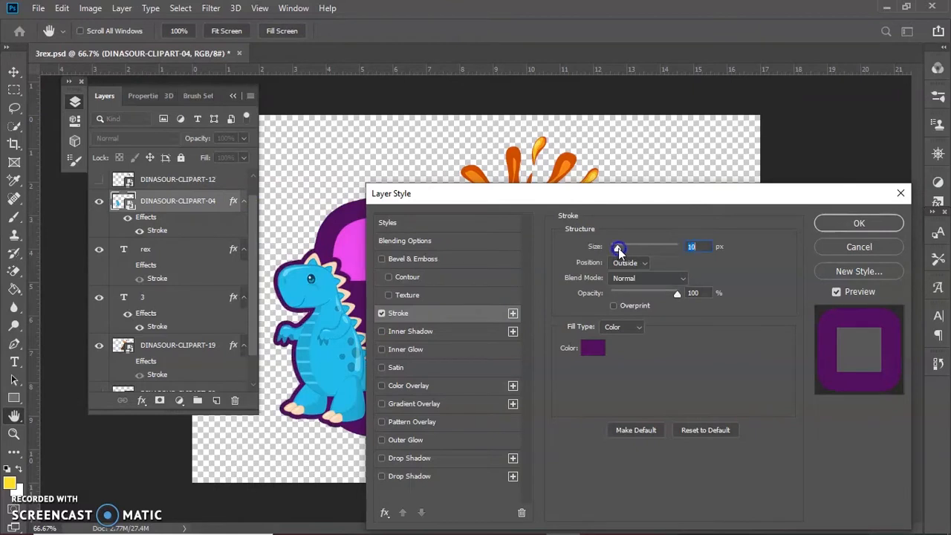
left_click(856, 224)
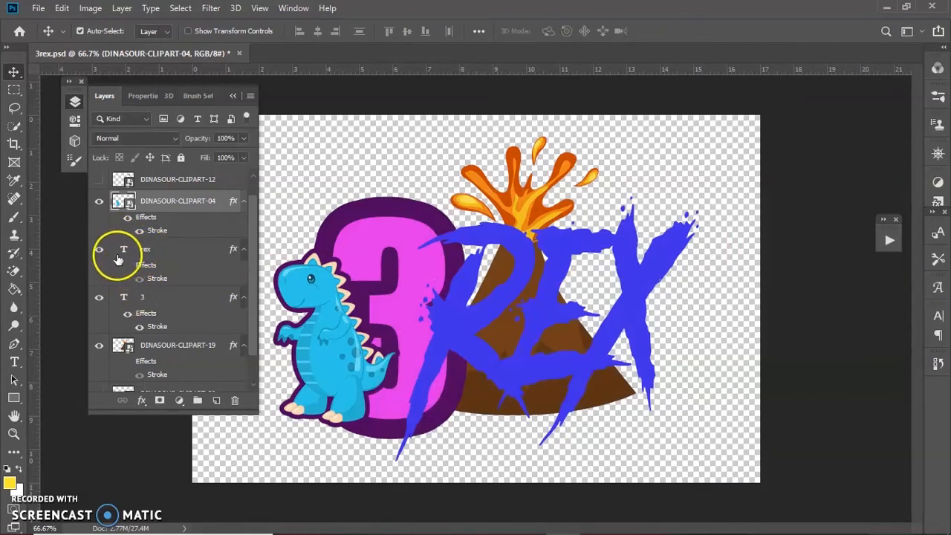
Set the rex text layer's stroke size to 10 px and turn its layer effects on
double_click(146, 266)
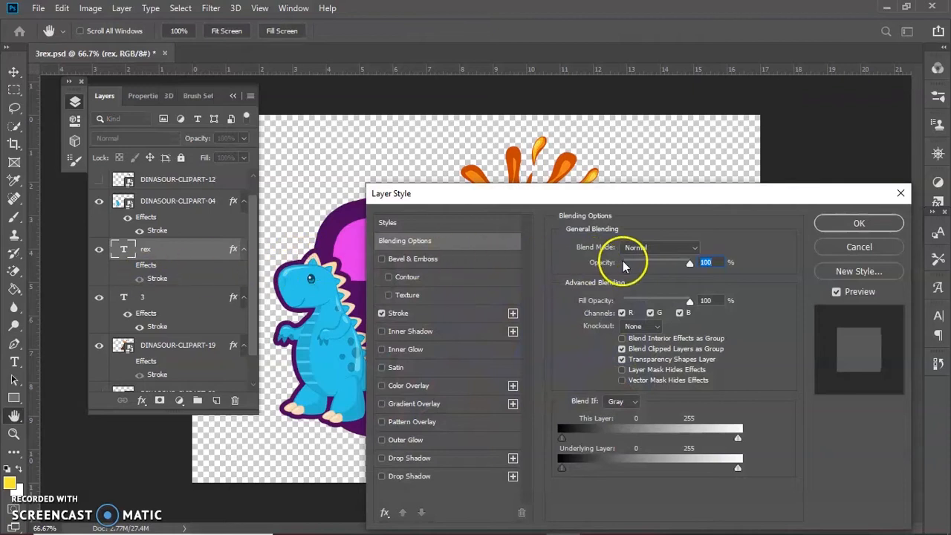
left_click(422, 318)
left_click(618, 252)
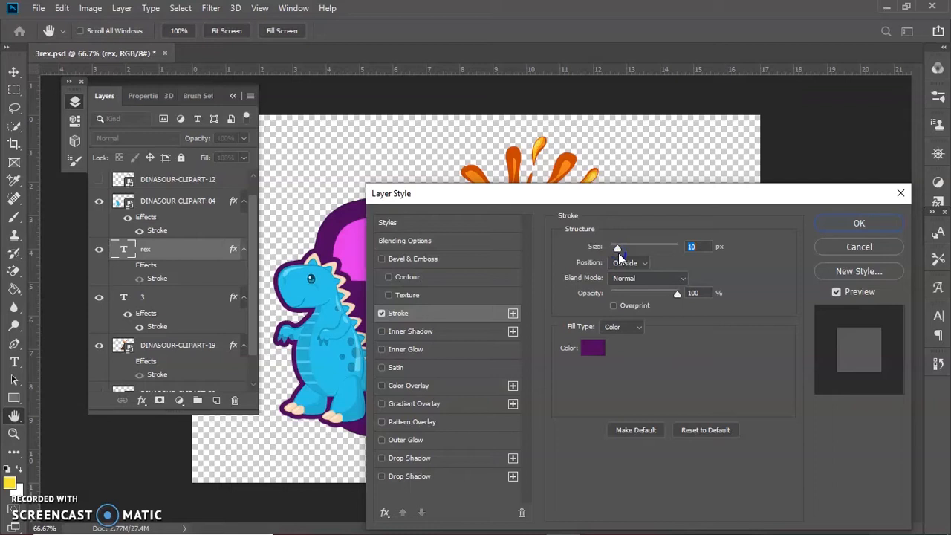
left_click(725, 239)
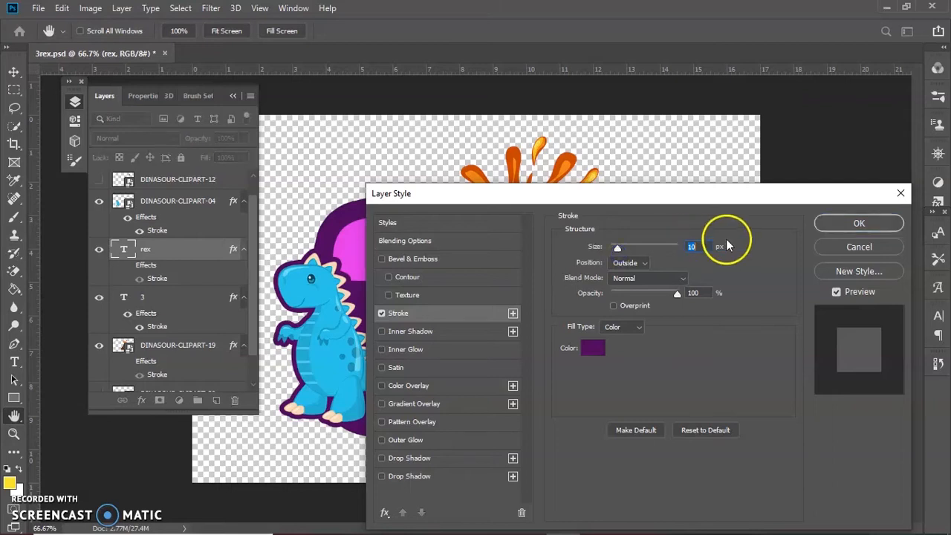
left_click(854, 224)
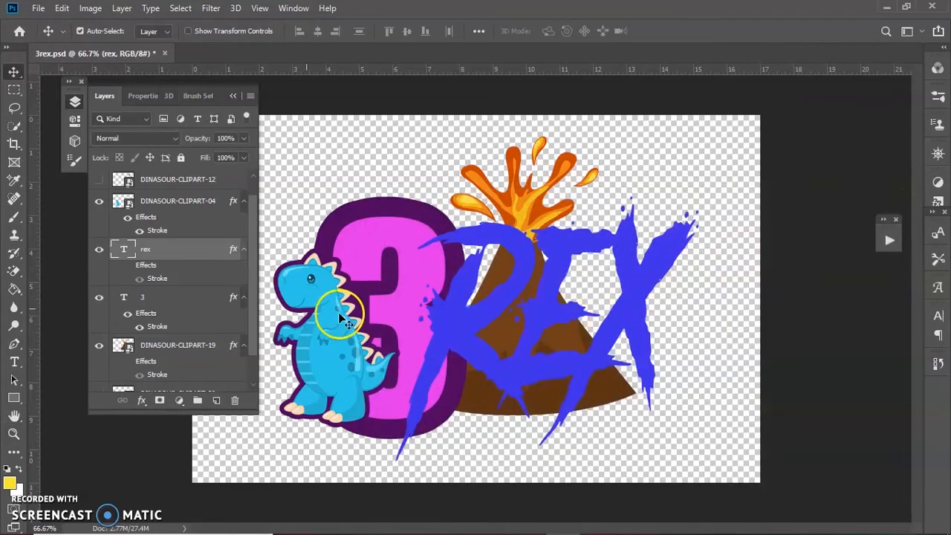
left_click(128, 267)
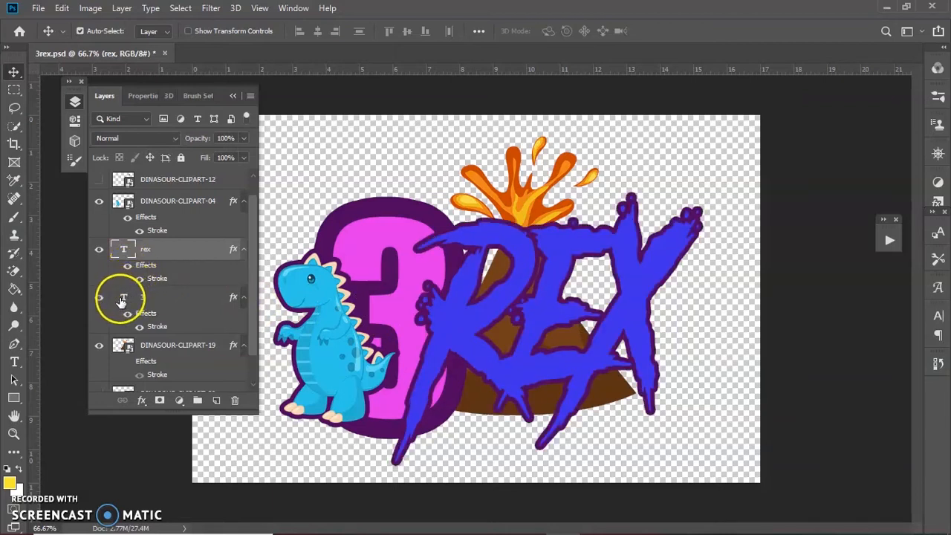
left_click(143, 319)
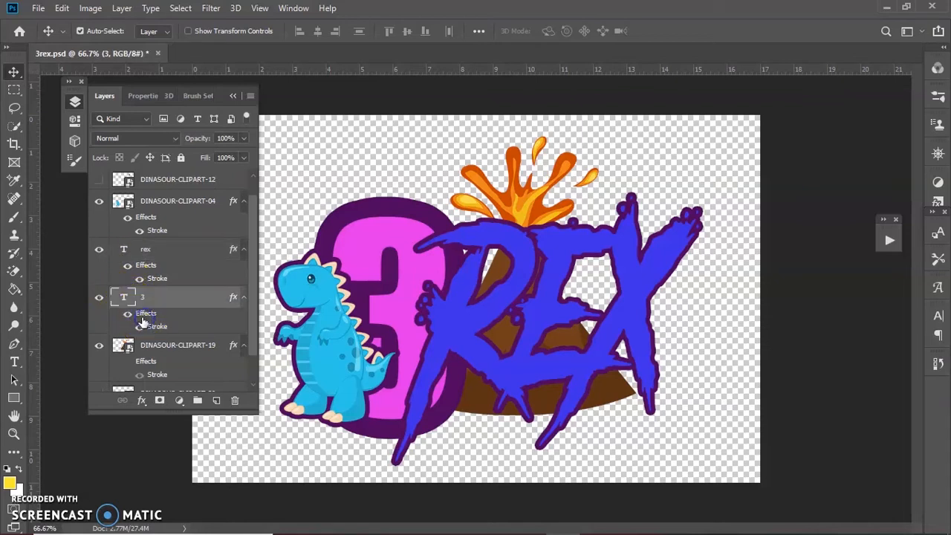
left_click(128, 315)
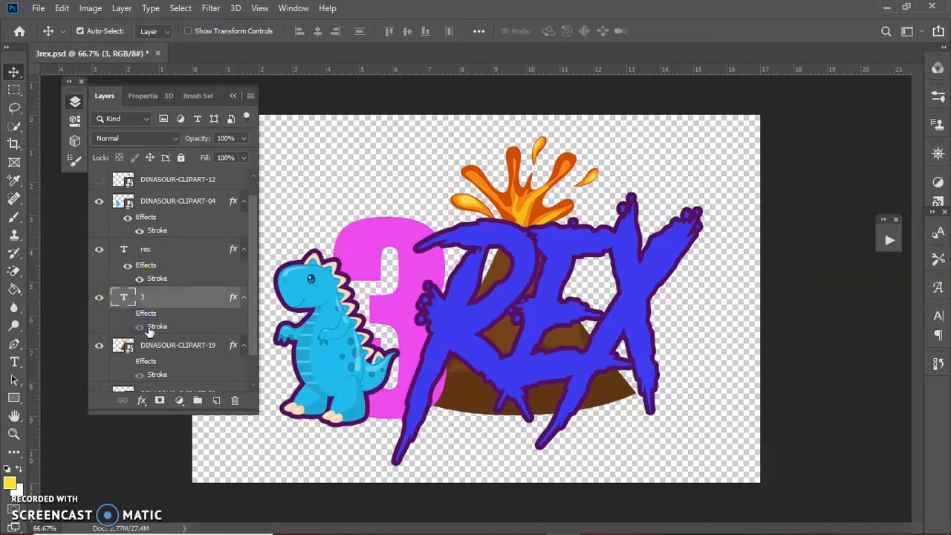
left_click(131, 320)
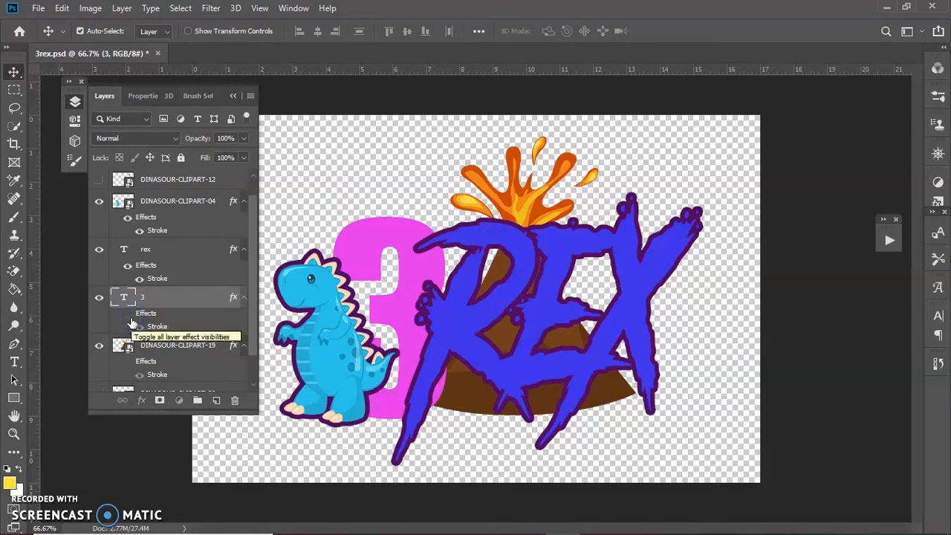
left_click(129, 317)
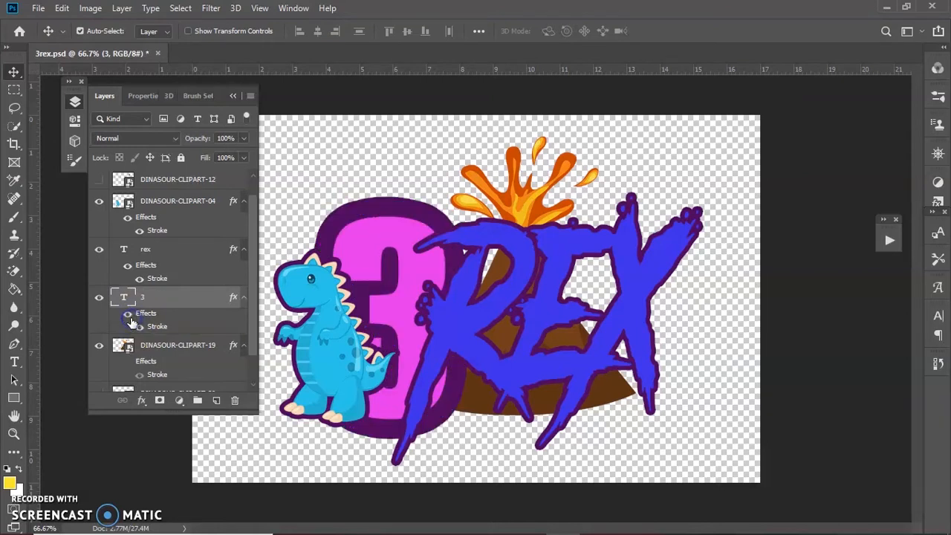
left_click(141, 327)
Reduce the stroke size of the 3 text layer to 10 px
double_click(172, 324)
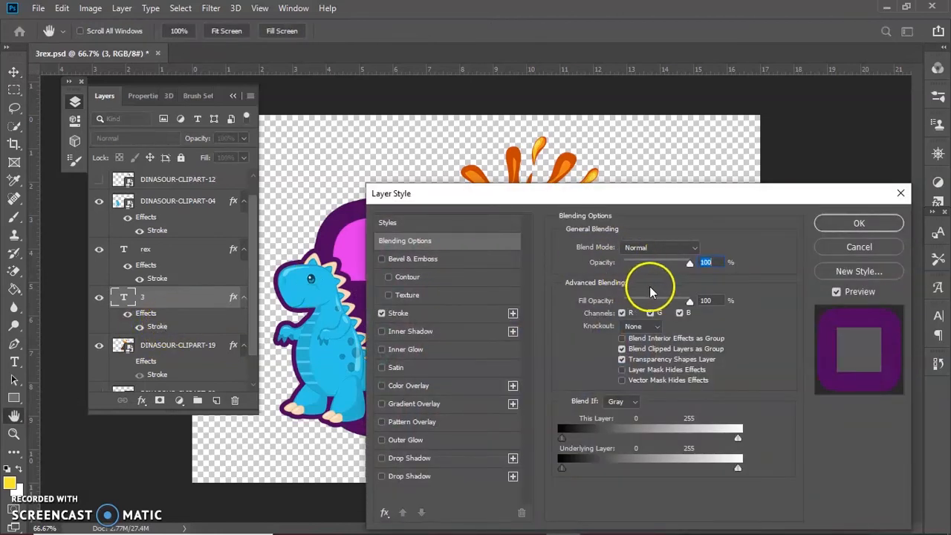
left_click(403, 312)
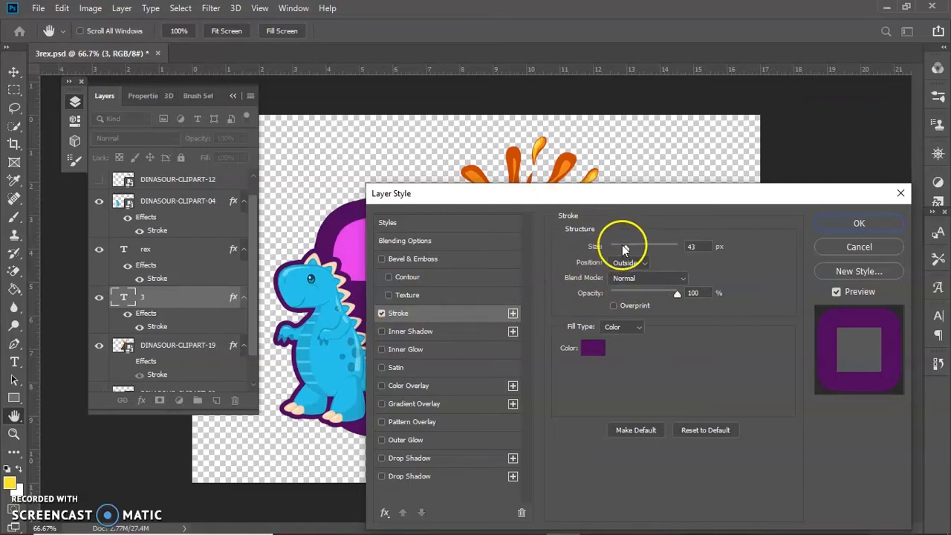
left_click_drag(623, 246, 614, 250)
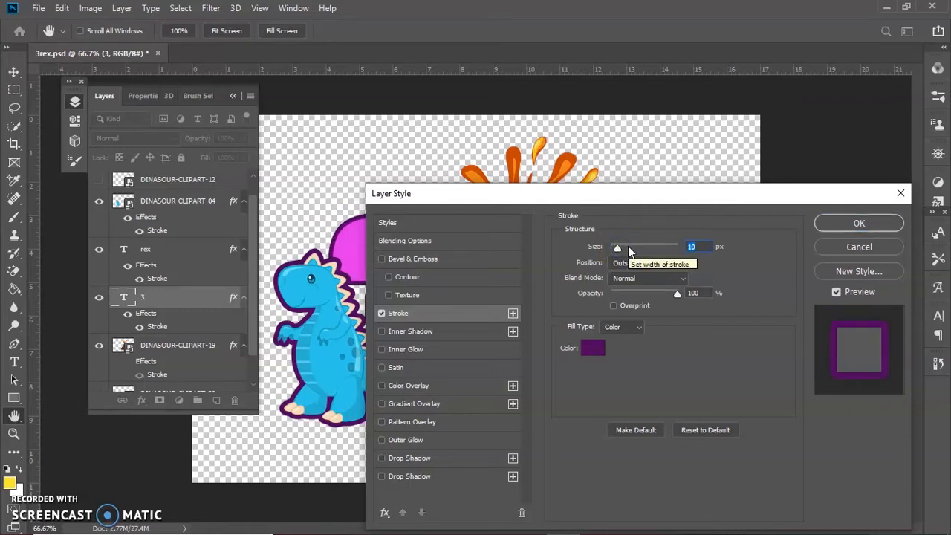
left_click(841, 223)
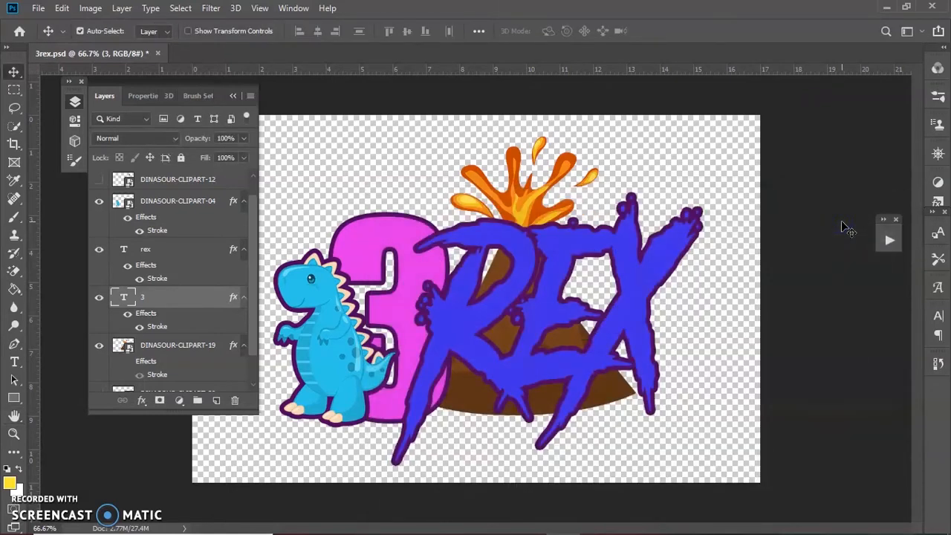
Set the stroke of the volcano layer DINASOUR-CLIPART-19 to 10 px and make its stroke effect visible
left_click(521, 223)
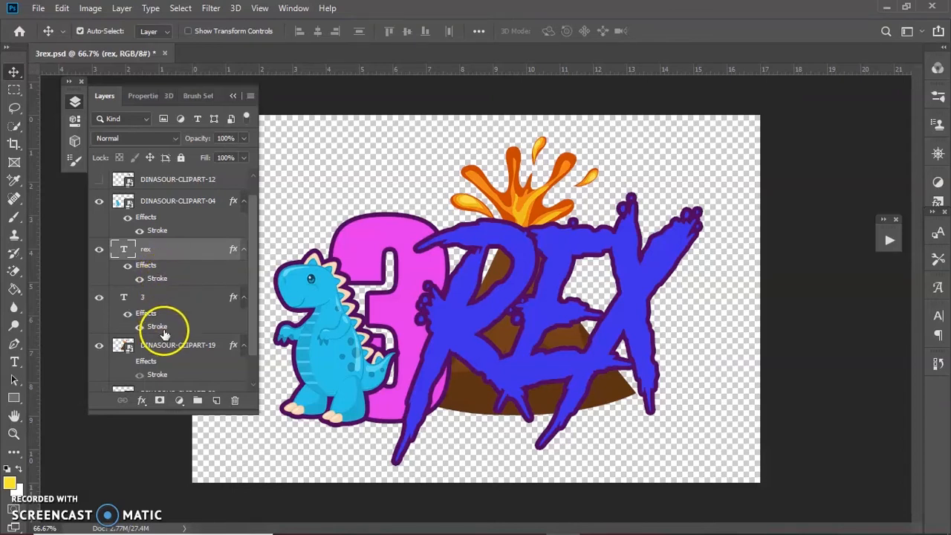
left_click(506, 182)
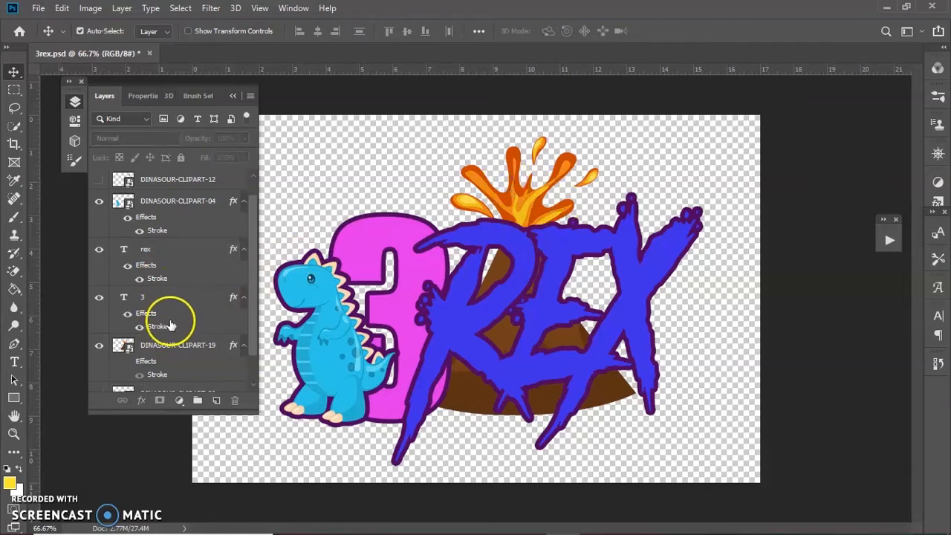
scroll(170, 290, "down", 2)
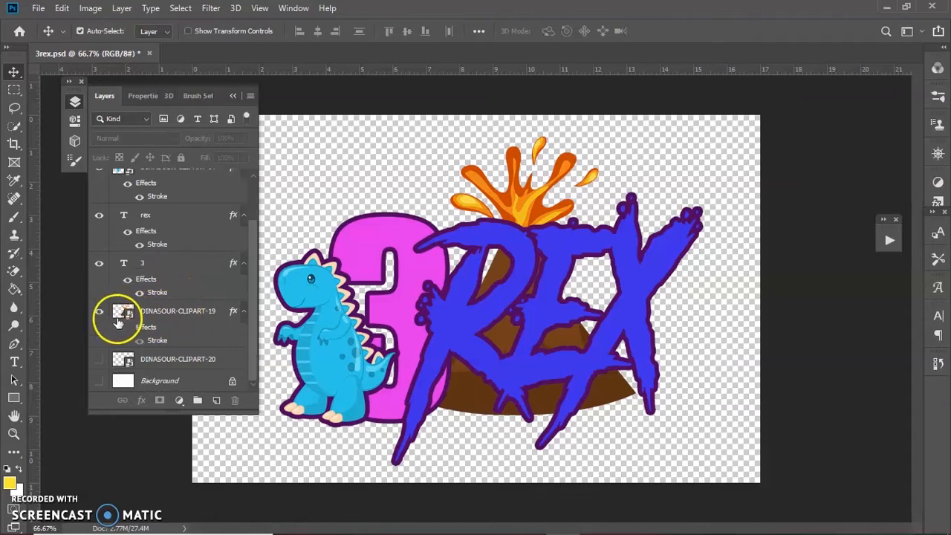
double_click(150, 327)
left_click(398, 313)
left_click_drag(626, 250, 626, 250)
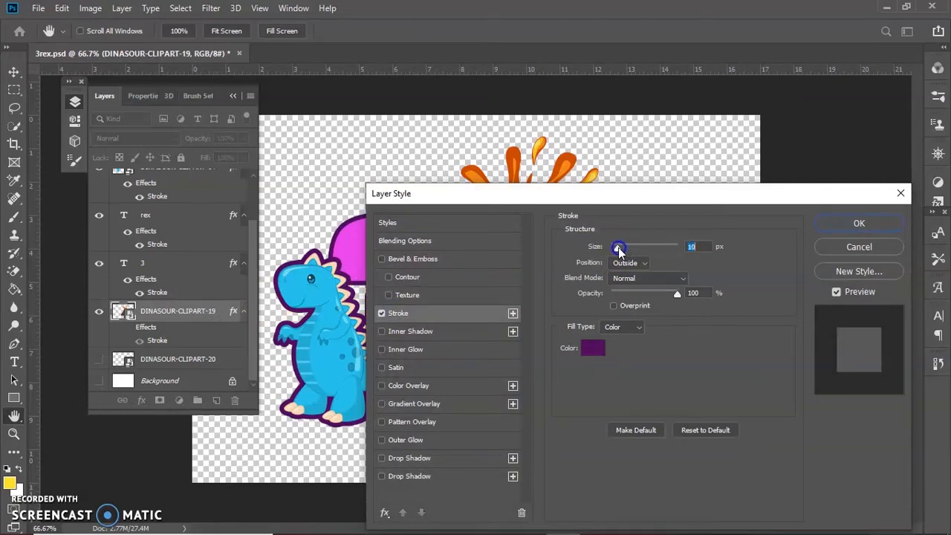
left_click(845, 222)
key("v")
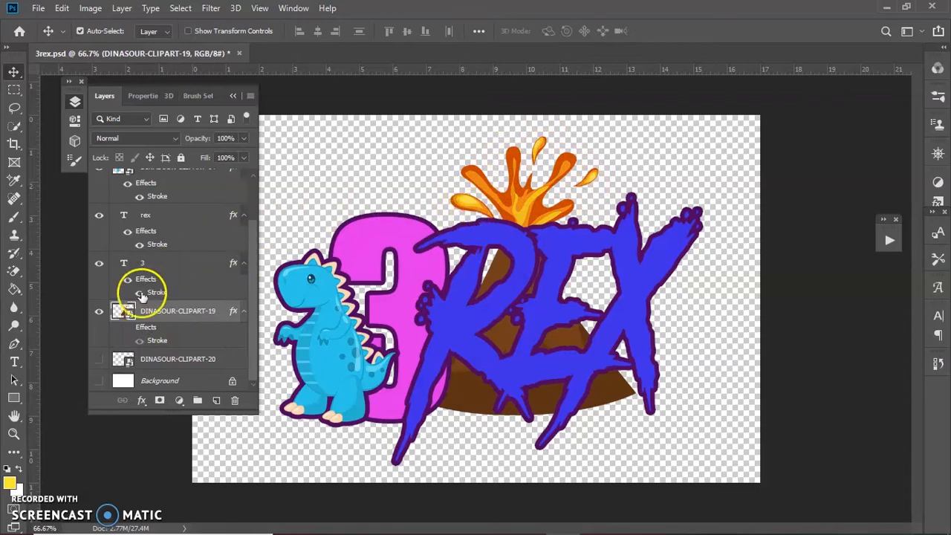
left_click(139, 340)
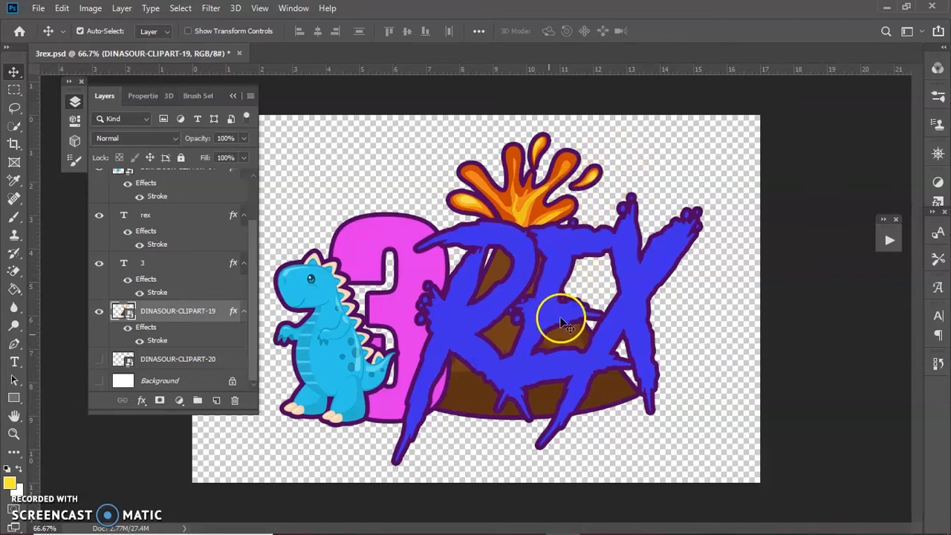
Save the artwork as a PNG in the 2020 Etsy Adds folder, adding NEW OUTLINE to the file name 3rex
left_click(233, 96)
left_click(33, 9)
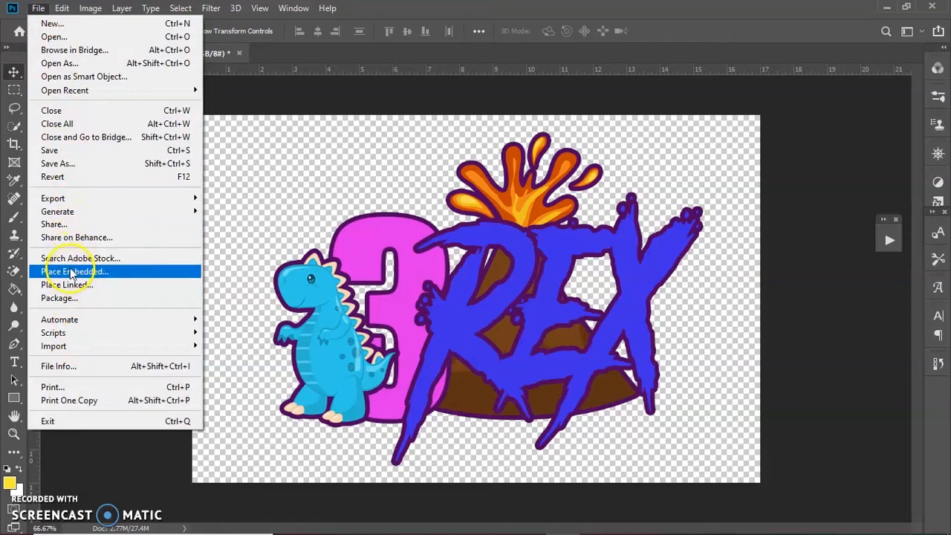
left_click(35, 9)
left_click(37, 10)
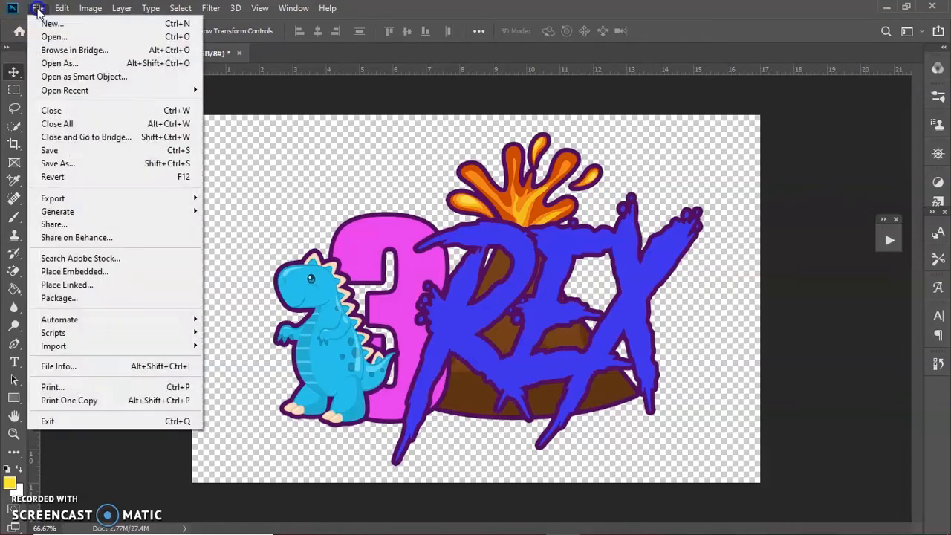
left_click(58, 162)
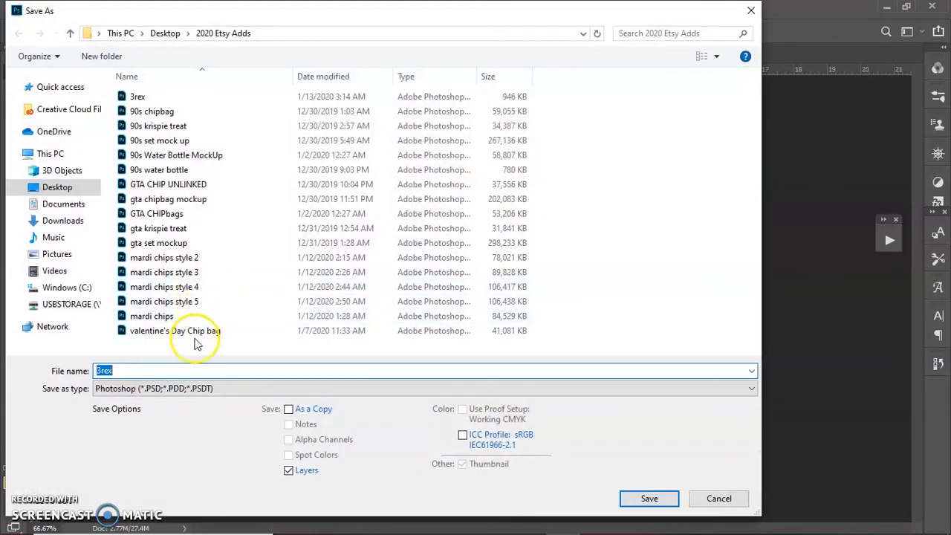
left_click(174, 387)
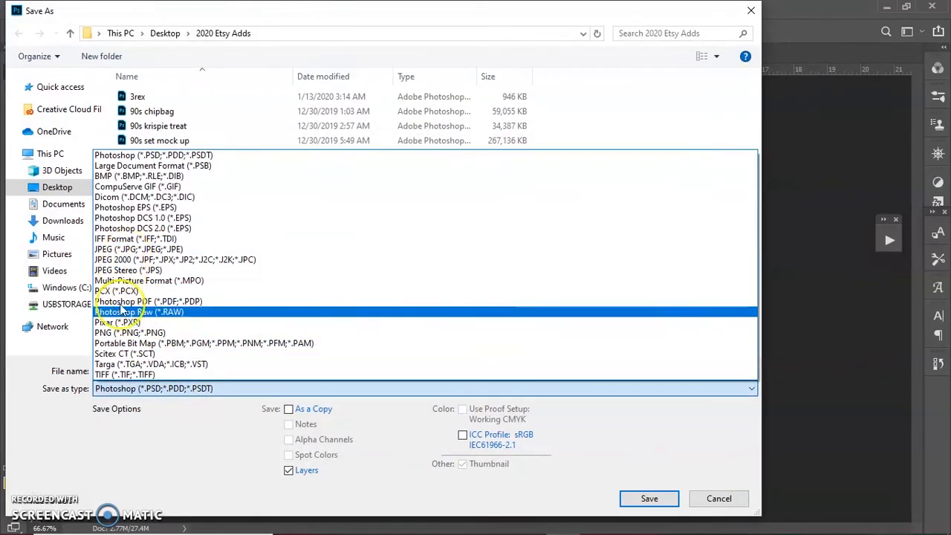
left_click(130, 332)
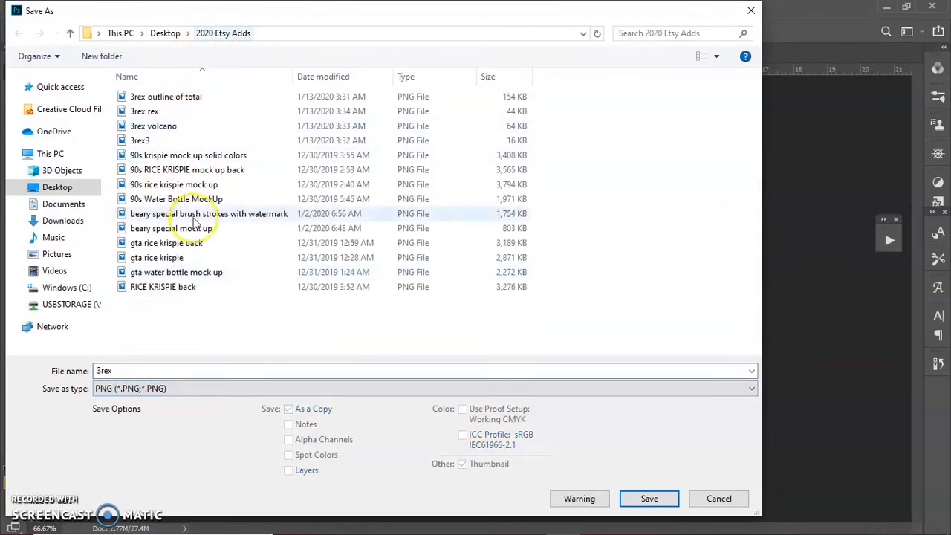
double_click(140, 371)
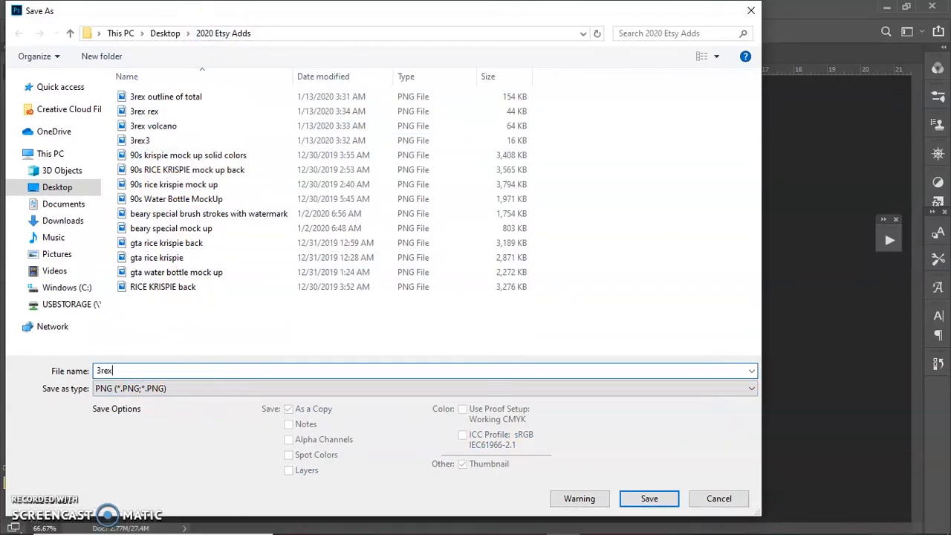
type("NEW OUTLINE")
key("Return")
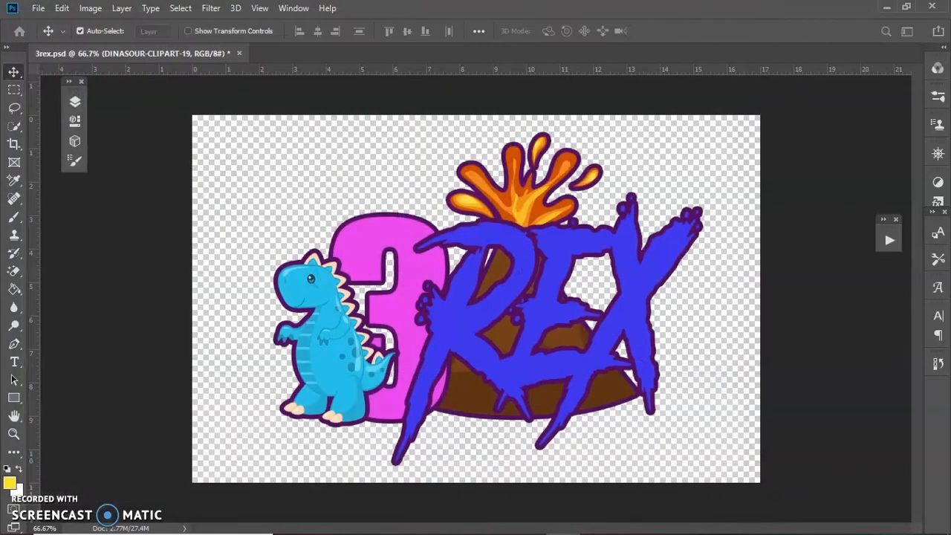
left_click(551, 147)
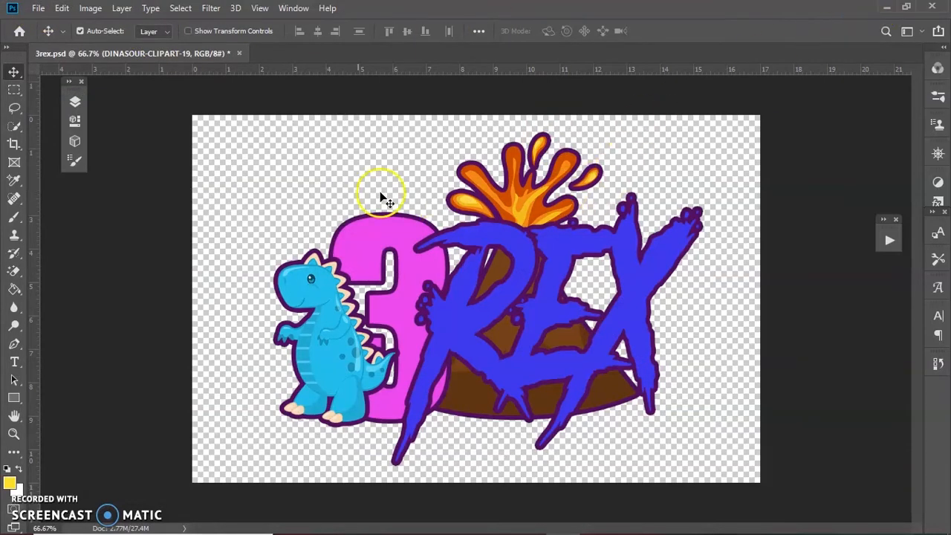
Toggle the rex text layer's visibility off and back on to compare the artwork with and without it
left_click(75, 100)
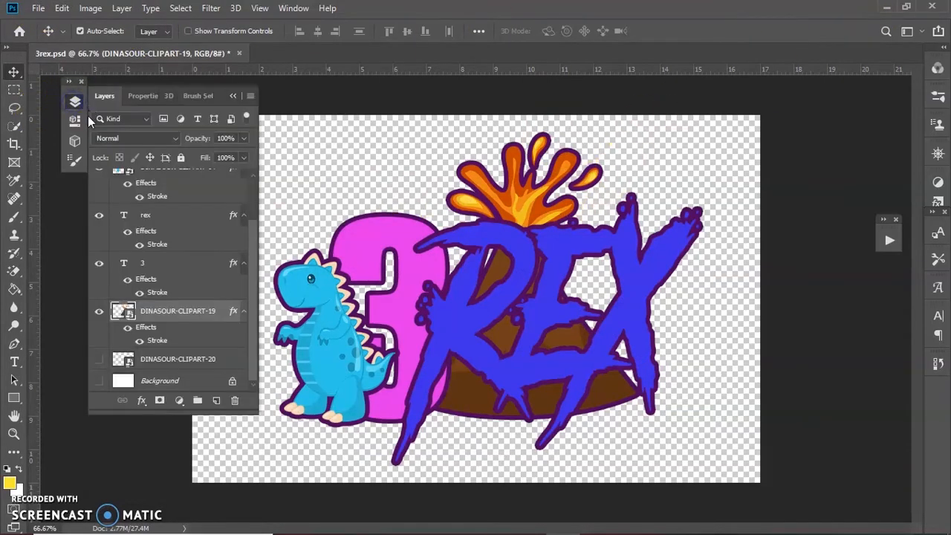
left_click(99, 216)
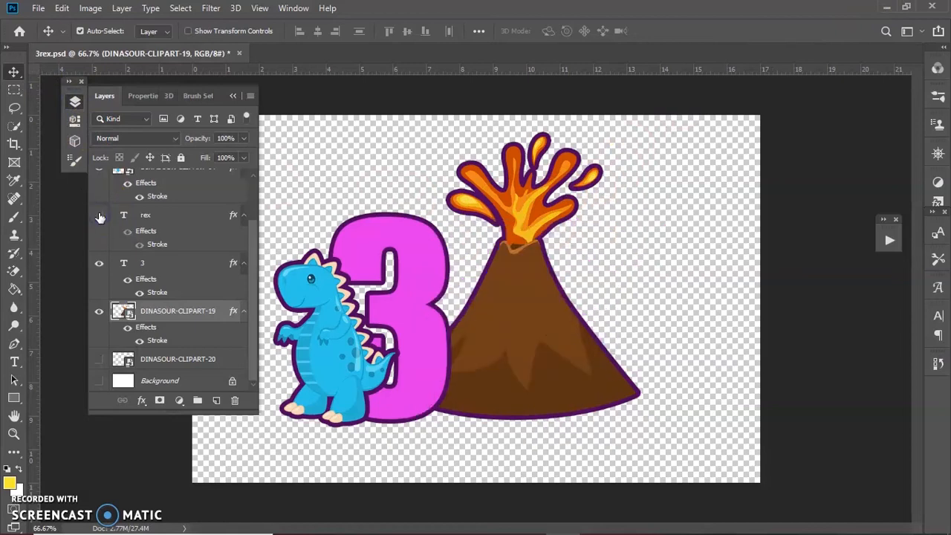
left_click(100, 216)
left_click(100, 216)
left_click(100, 216)
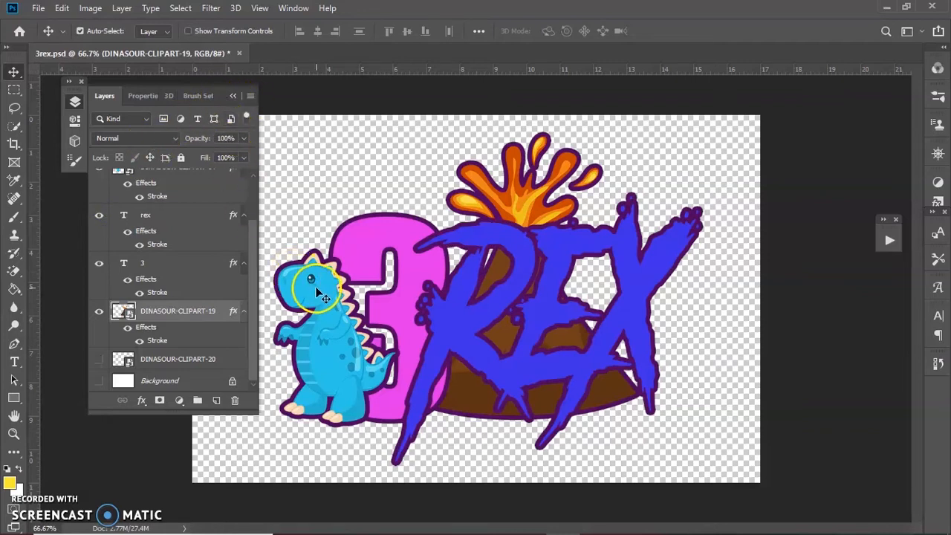
Try moving the dinosaur higher over the 3, and revert the document to its state before the move
left_click_drag(321, 292, 315, 242)
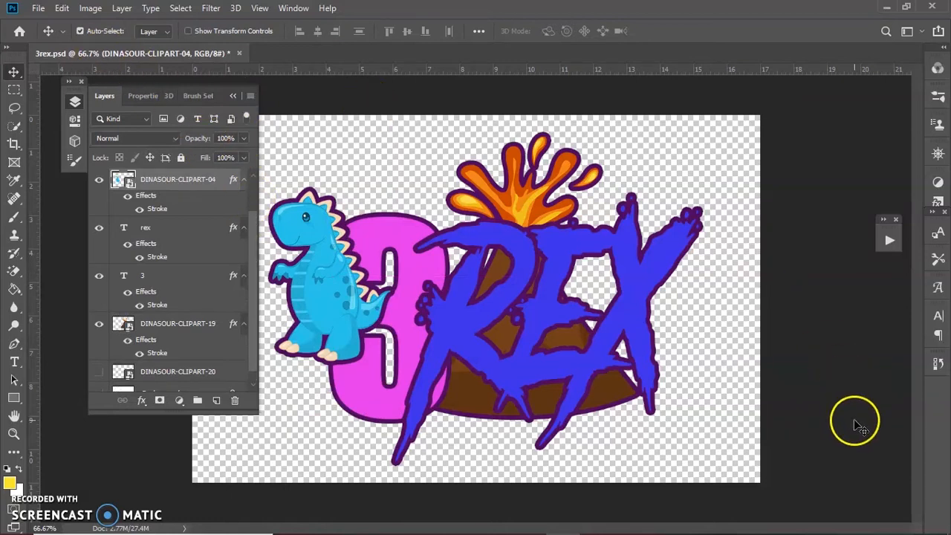
left_click(937, 364)
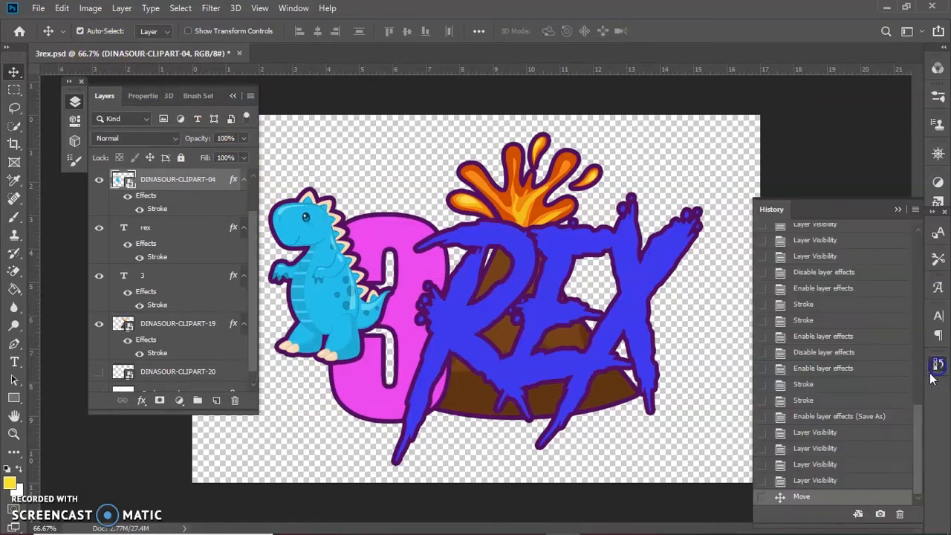
left_click(821, 479)
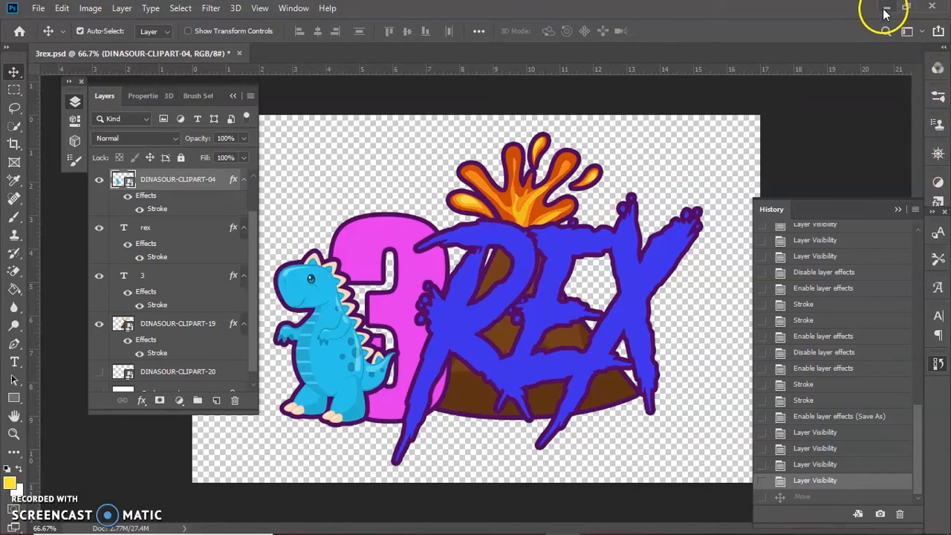
Switch to Cricut Design Space, cancel the Glitter Cardstock cut and return the 3rex cake topper project to its canvas
left_click(233, 96)
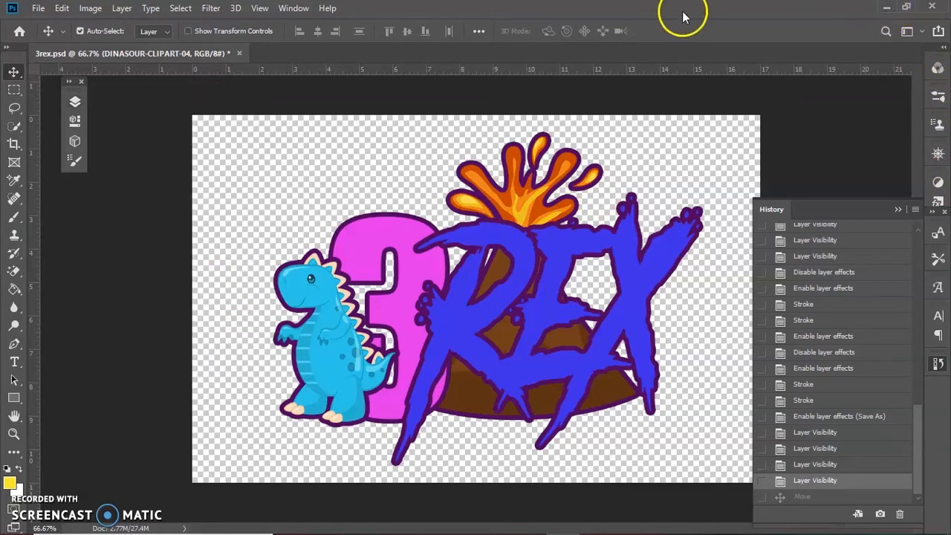
left_click(892, 7)
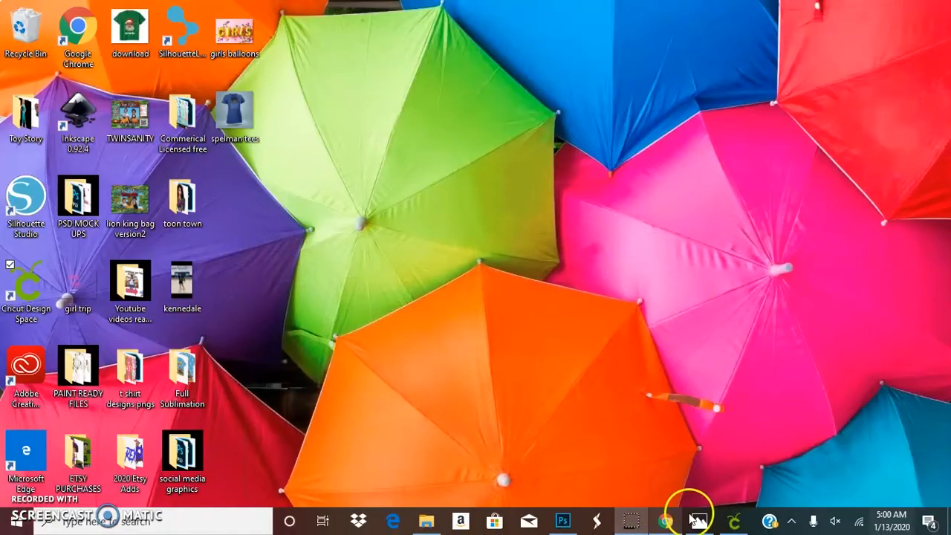
left_click(731, 520)
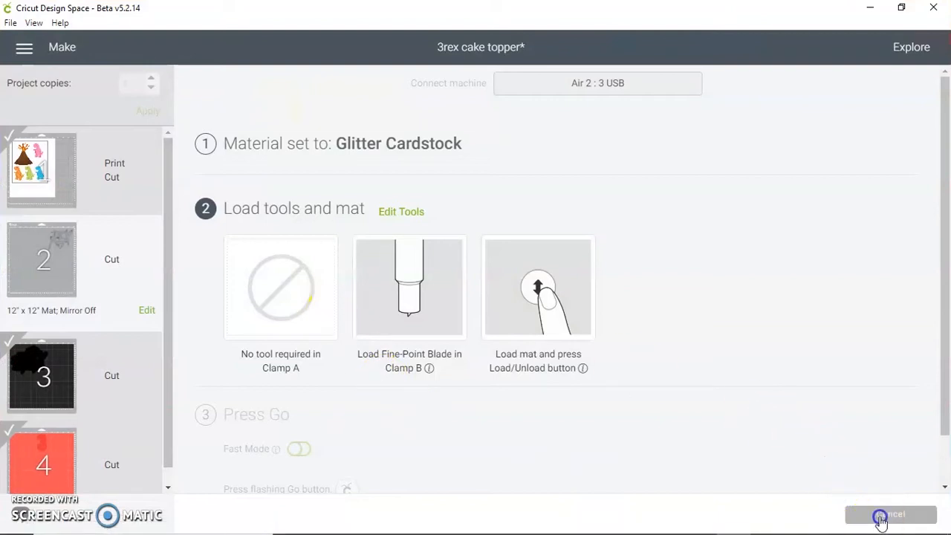
left_click(880, 517)
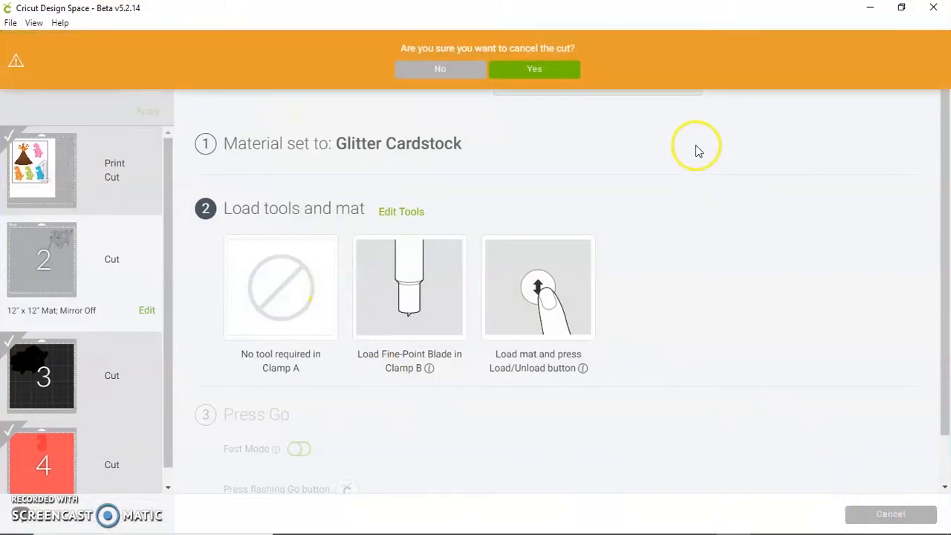
left_click(532, 69)
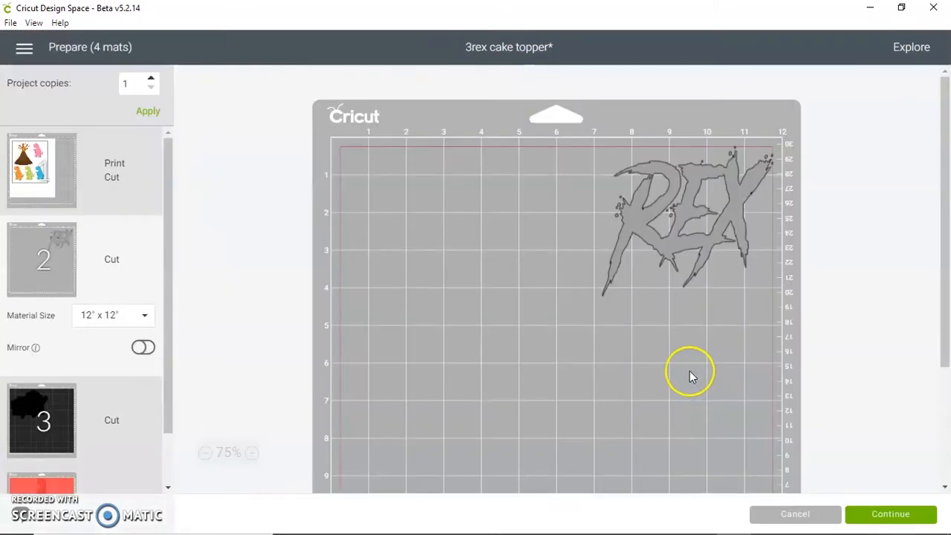
left_click(806, 514)
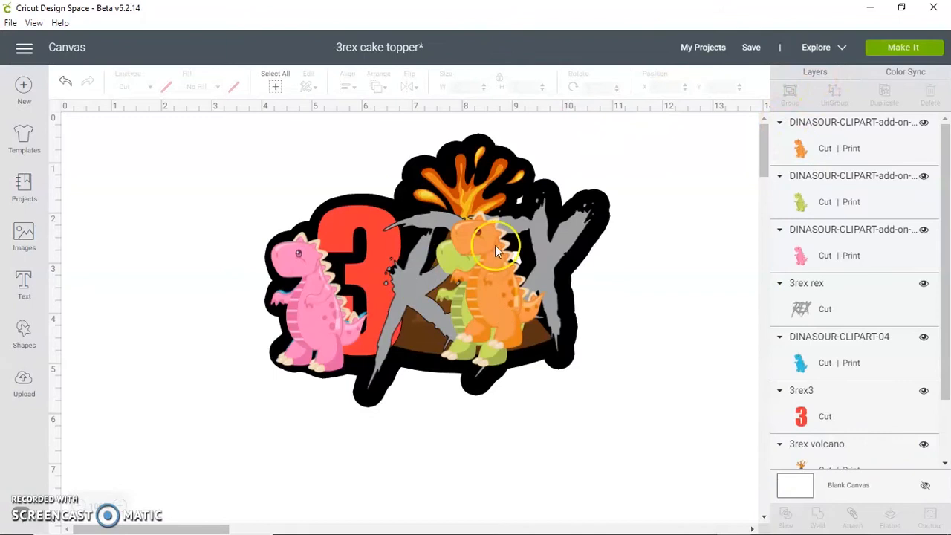
Move the extra dinosaurs off the REX artwork and hide the 3rex outline of total layer
left_click_drag(482, 297, 212, 191)
left_click_drag(308, 297, 165, 251)
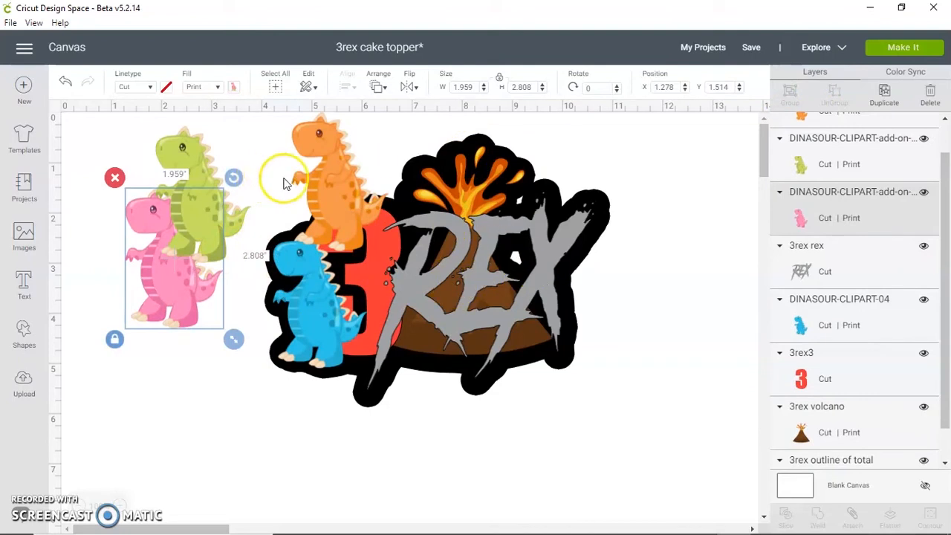
left_click(419, 178)
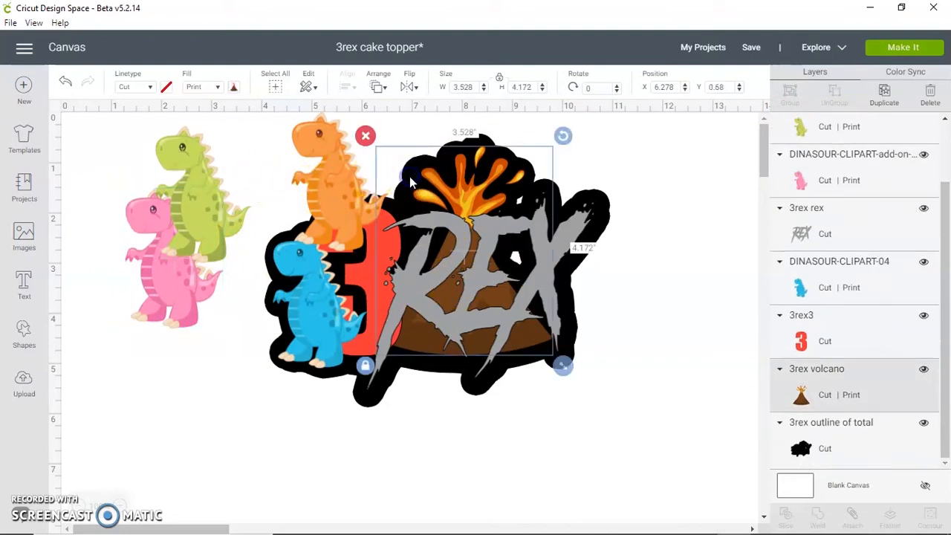
left_click(828, 445)
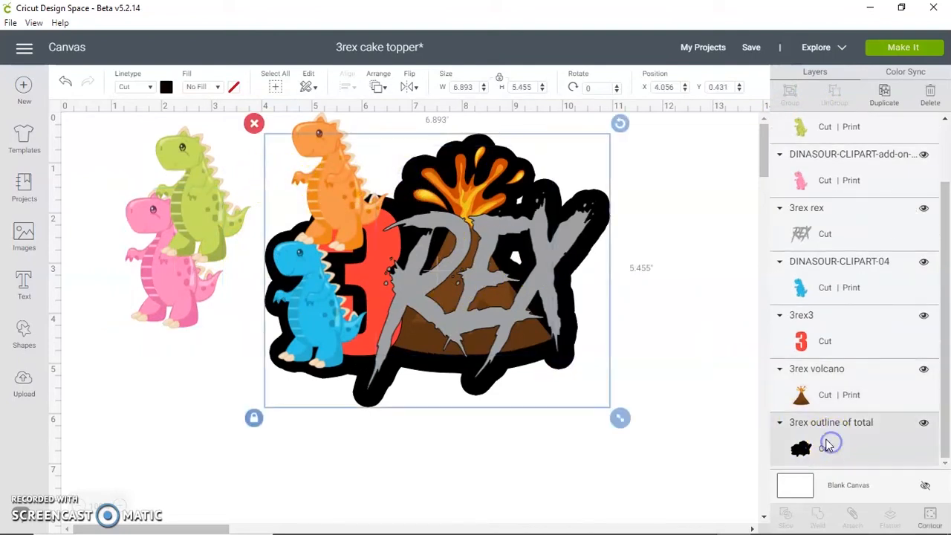
left_click(924, 423)
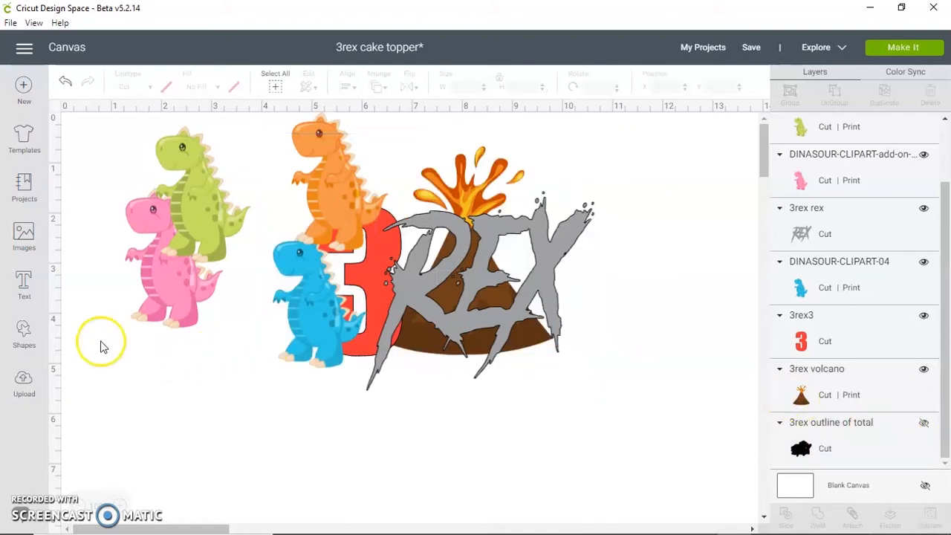
View the image and pattern fill upload options, including the pattern file upload page, and return to the canvas
left_click(30, 393)
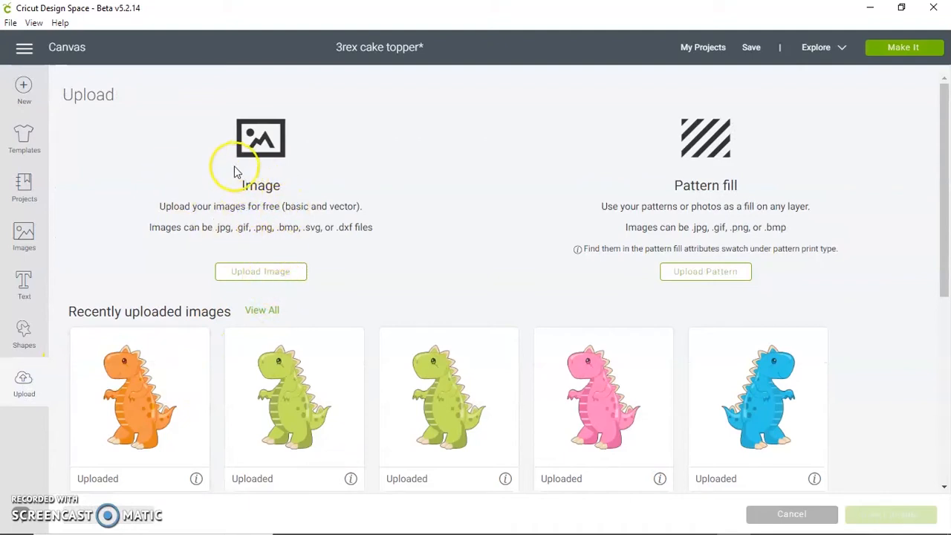
left_click(258, 276)
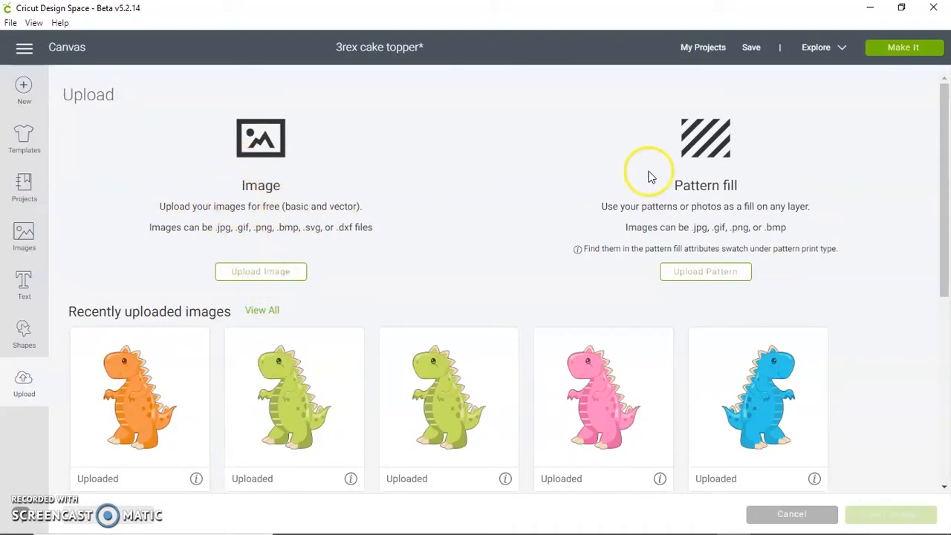
left_click(690, 275)
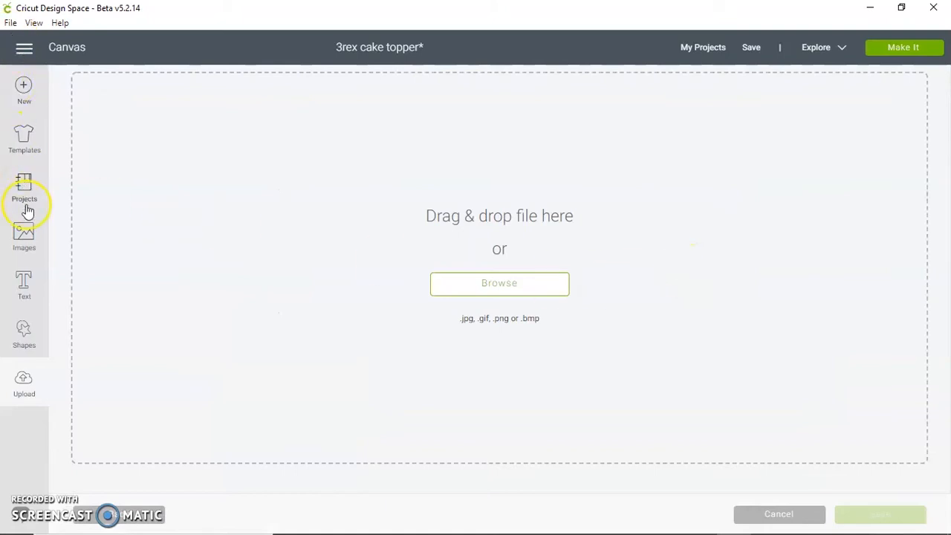
left_click(24, 283)
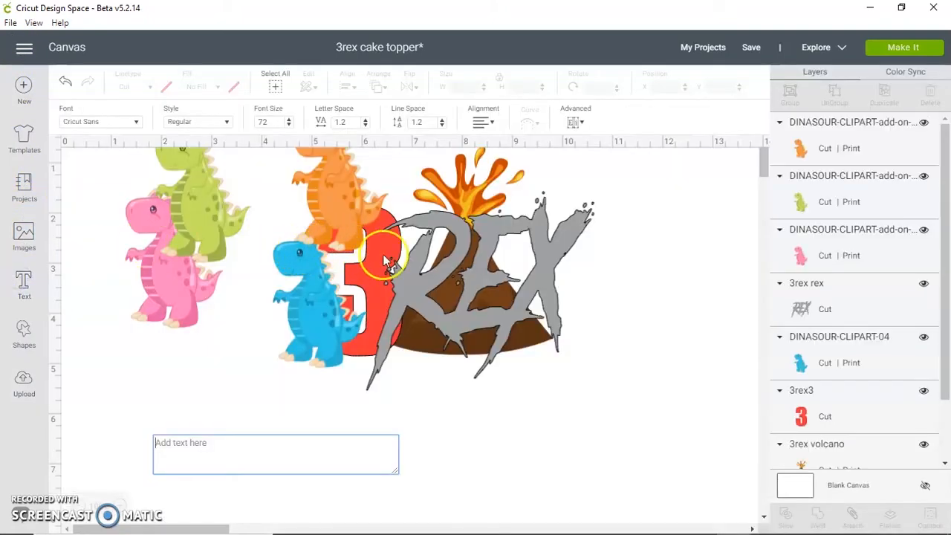
Set the fill of the grey 3rex rex layer to Print
left_click(422, 284)
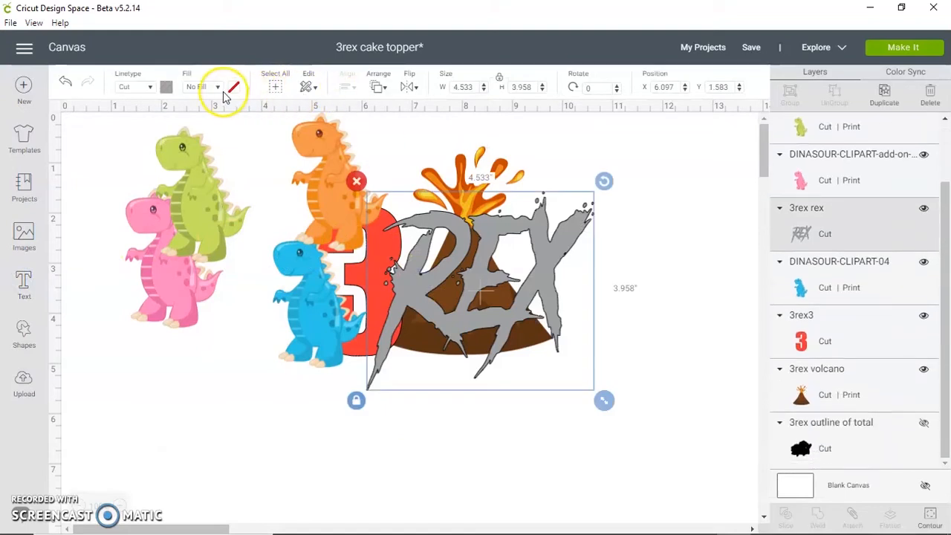
left_click(217, 87)
left_click(221, 124)
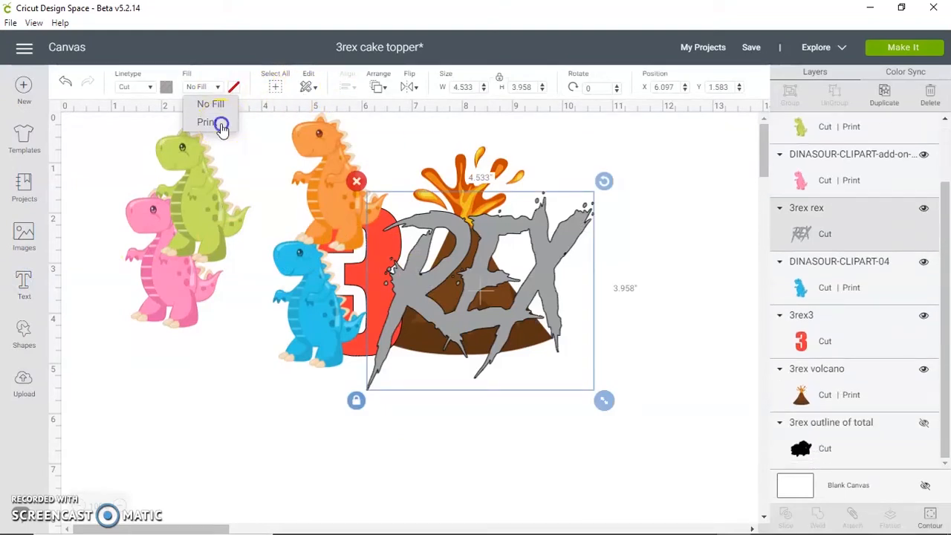
Examine the pattern swatches available for the rex layer's print fill under the Pattern print type
left_click(232, 87)
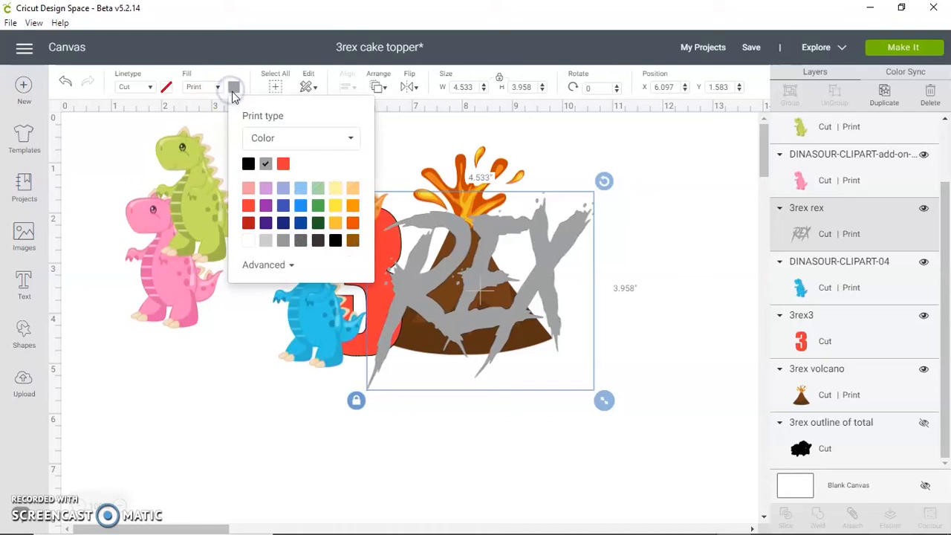
left_click(267, 138)
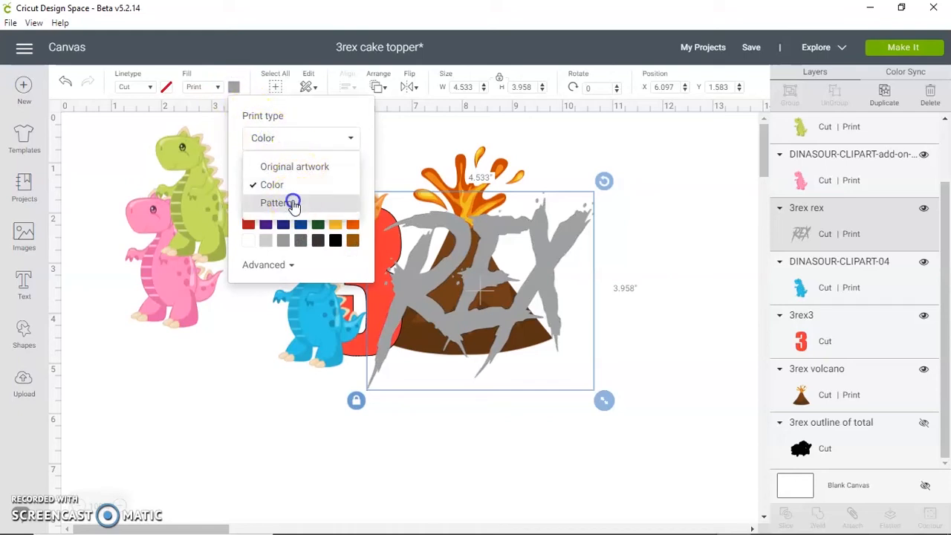
left_click(294, 202)
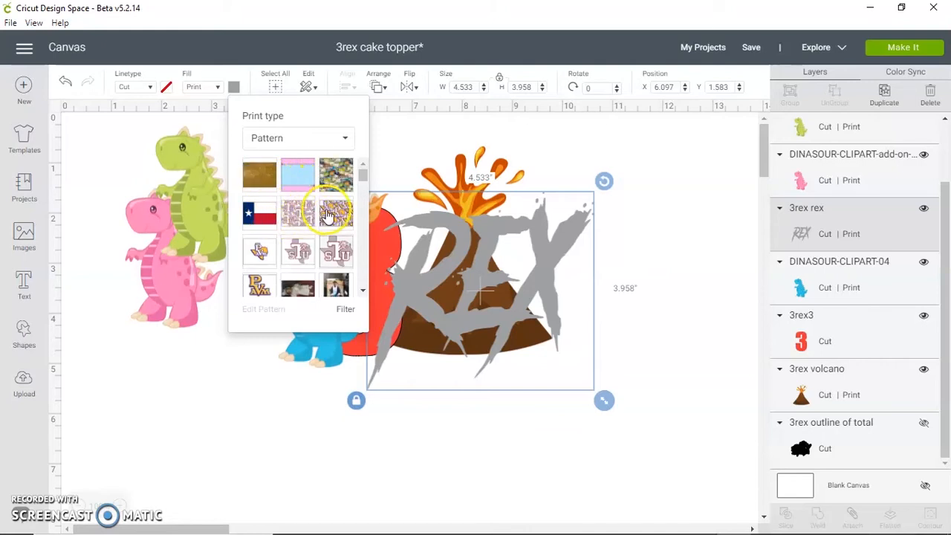
left_click(338, 180)
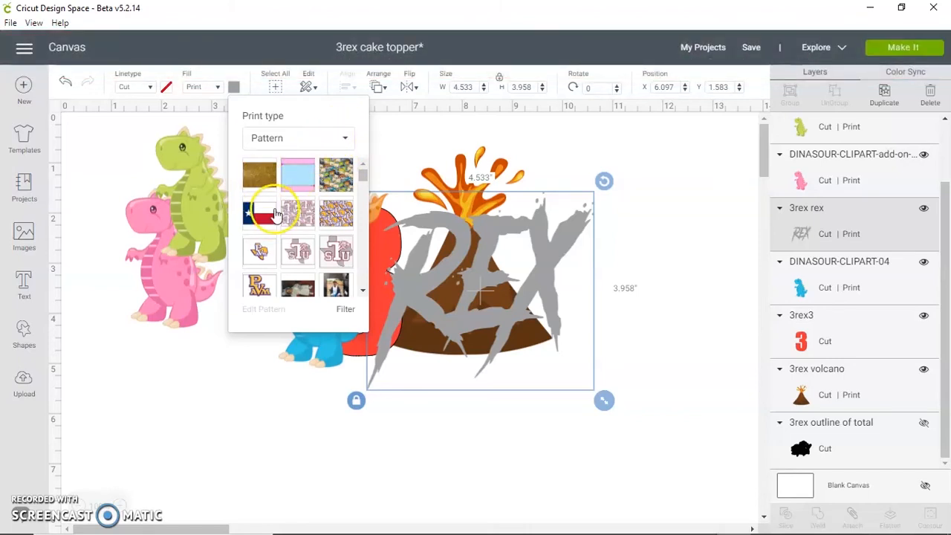
left_click(273, 215)
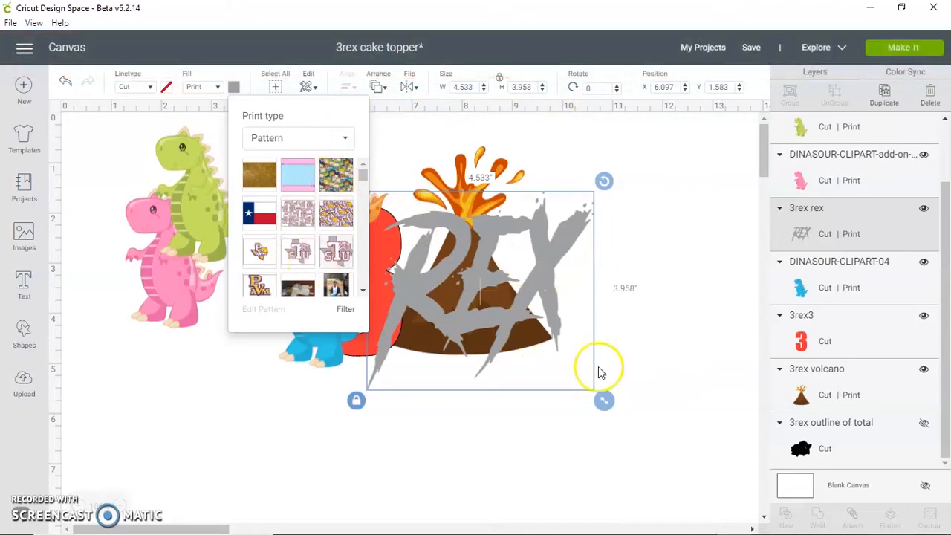
left_click(119, 178)
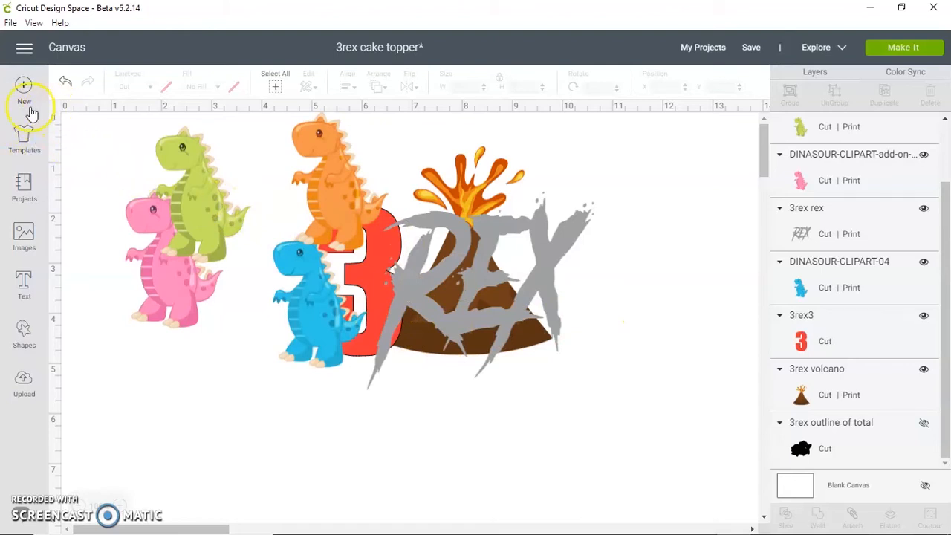
Load the recent file 3rex NEW OUTLINE as a new image upload
left_click(28, 375)
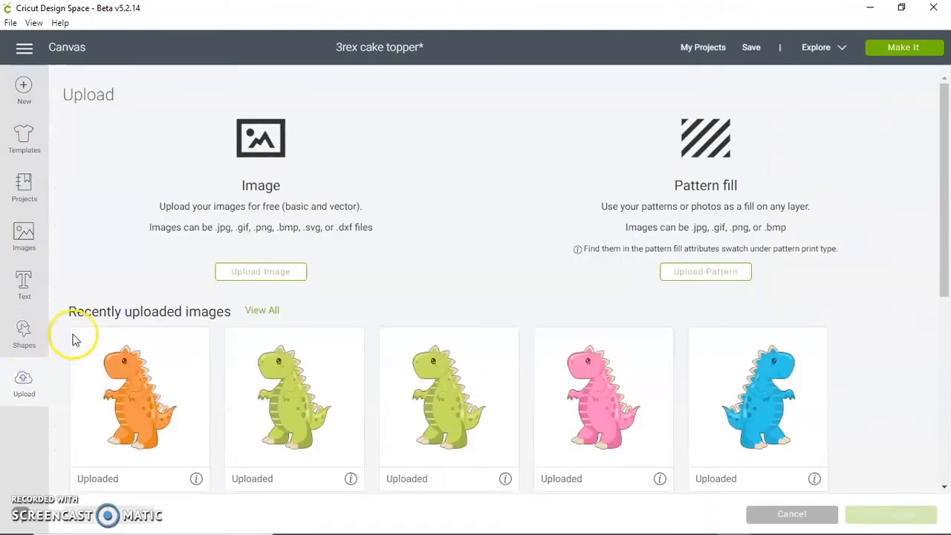
left_click(244, 276)
left_click(500, 282)
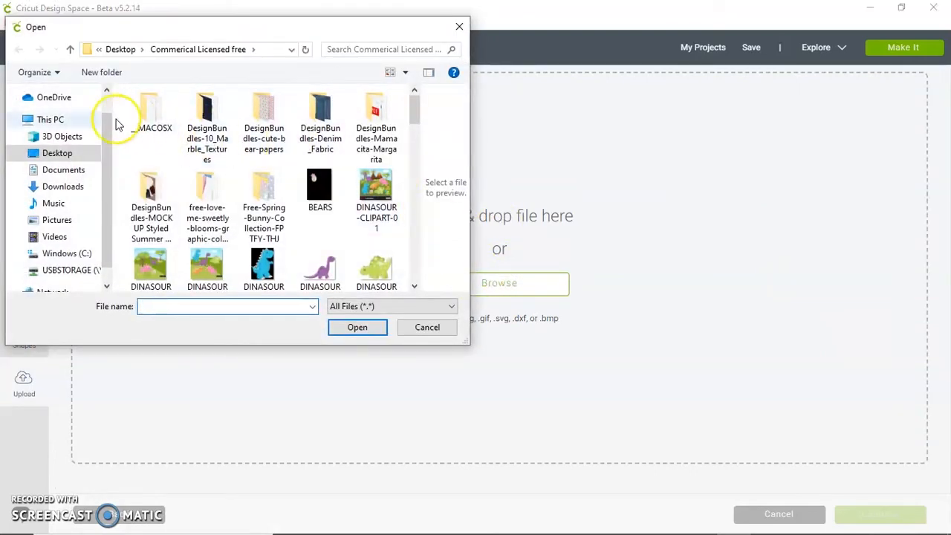
scroll(44, 112, "up", 1)
left_click(59, 103)
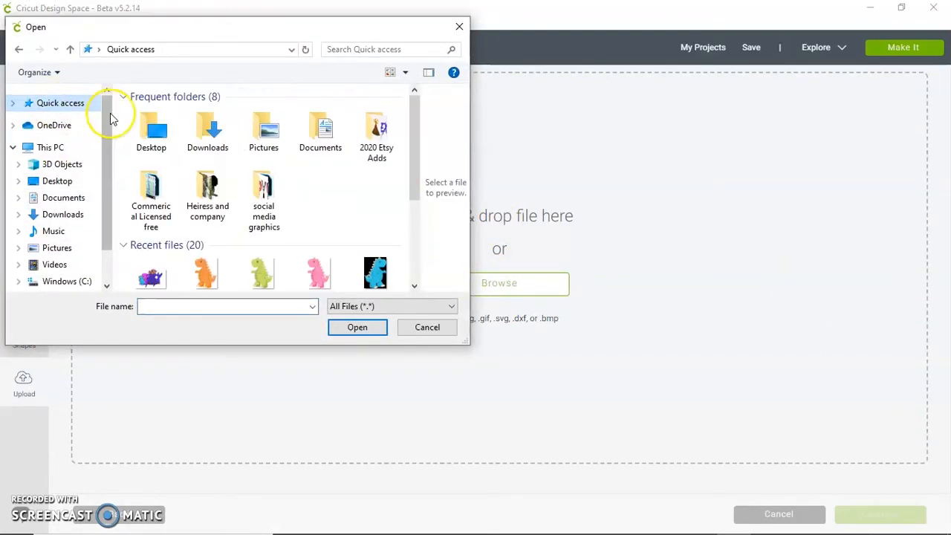
left_click(152, 273)
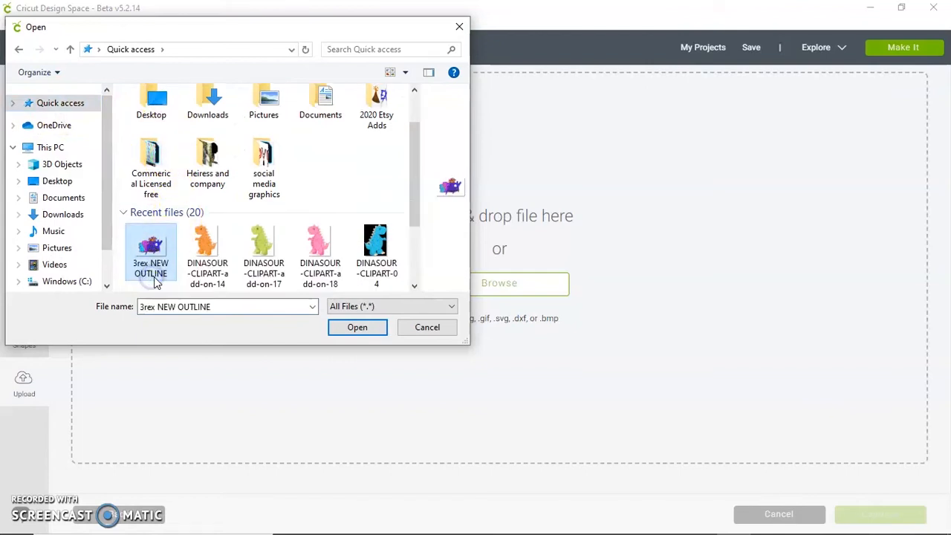
left_click(349, 327)
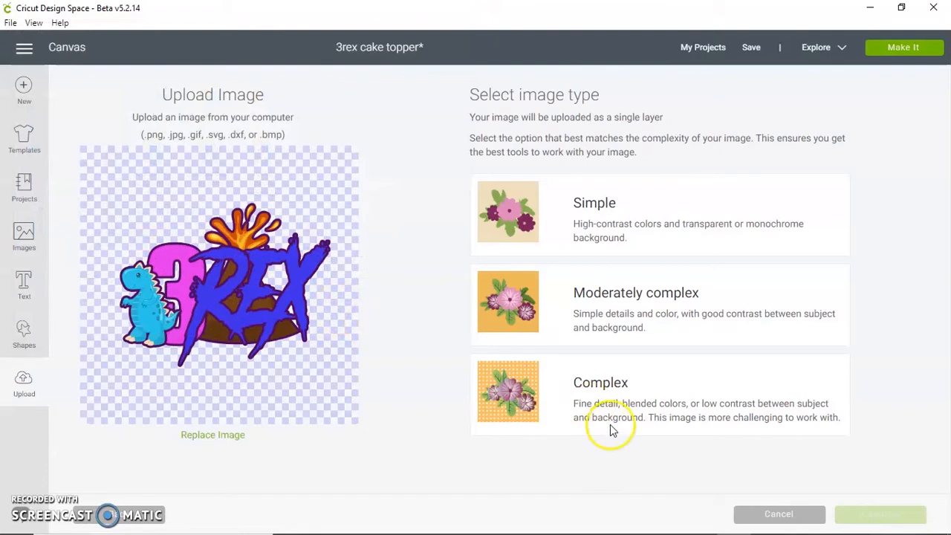
Set the uploaded image's type to Simple and continue past Select & erase without removing any areas
left_click(647, 401)
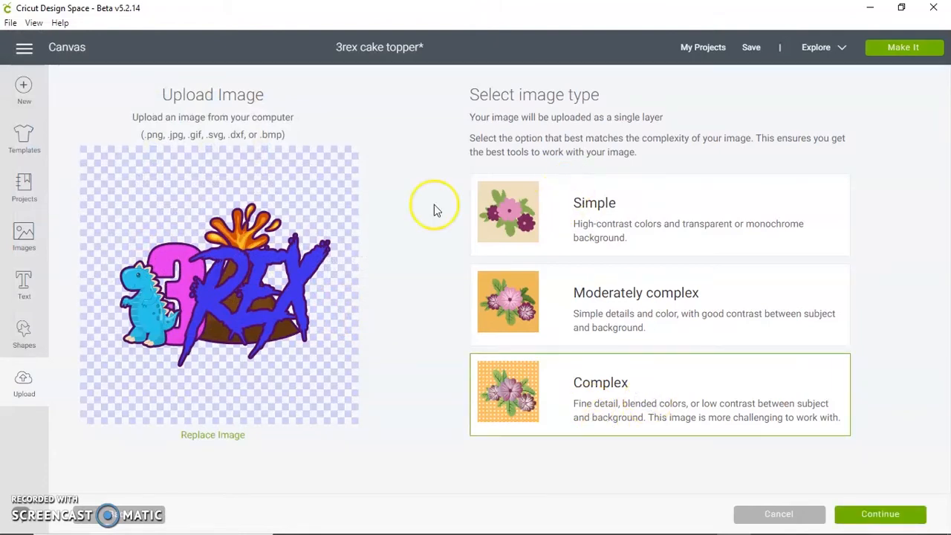
left_click(510, 212)
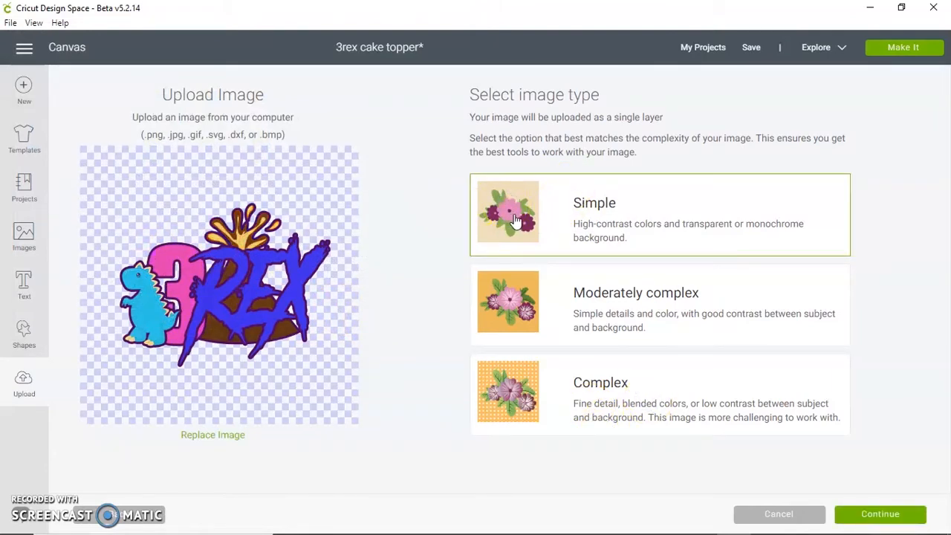
left_click(882, 511)
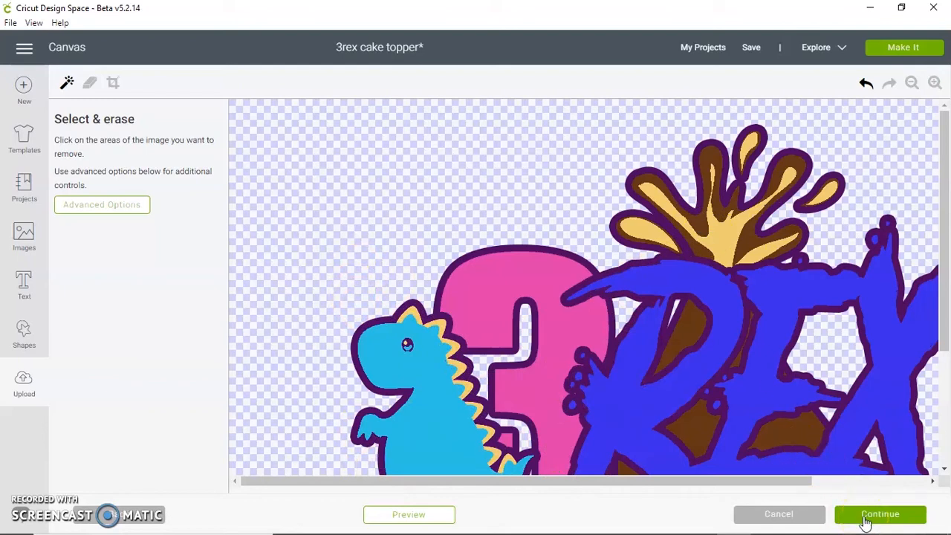
left_click(865, 514)
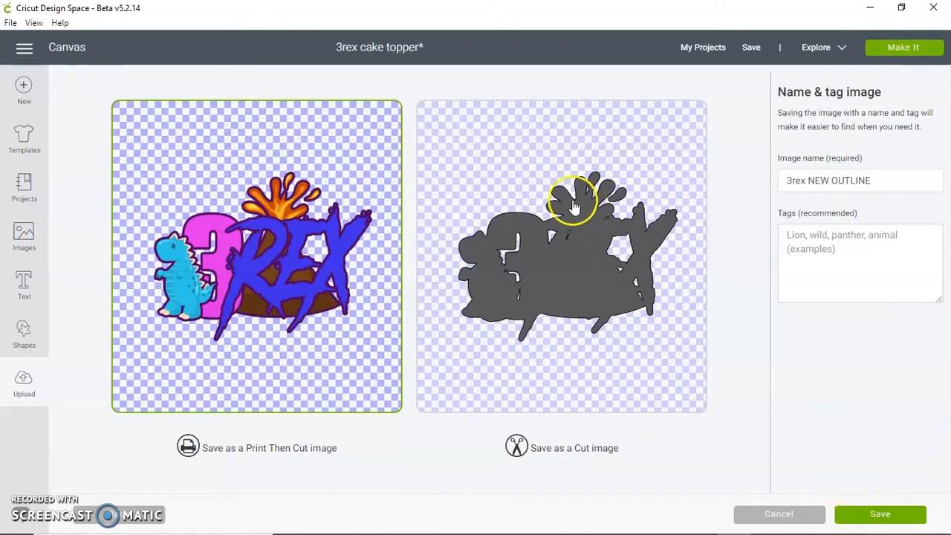
Save 3rex NEW OUTLINE as a Cut image and insert the uploaded silhouette onto the canvas
left_click(564, 258)
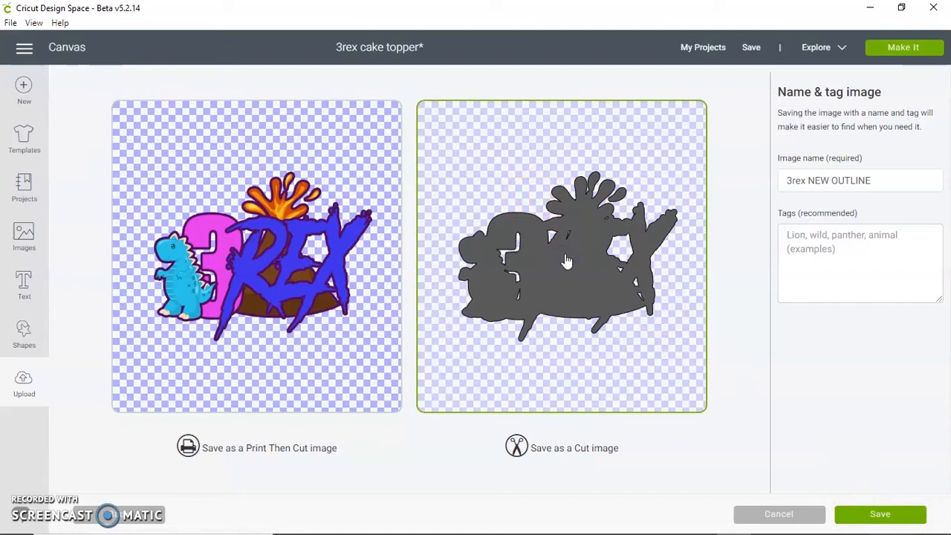
left_click(878, 515)
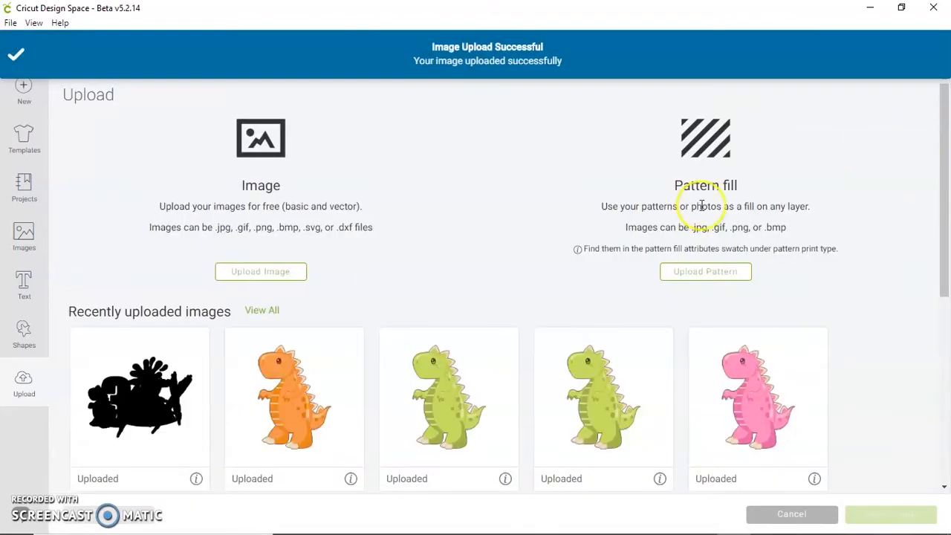
left_click(130, 442)
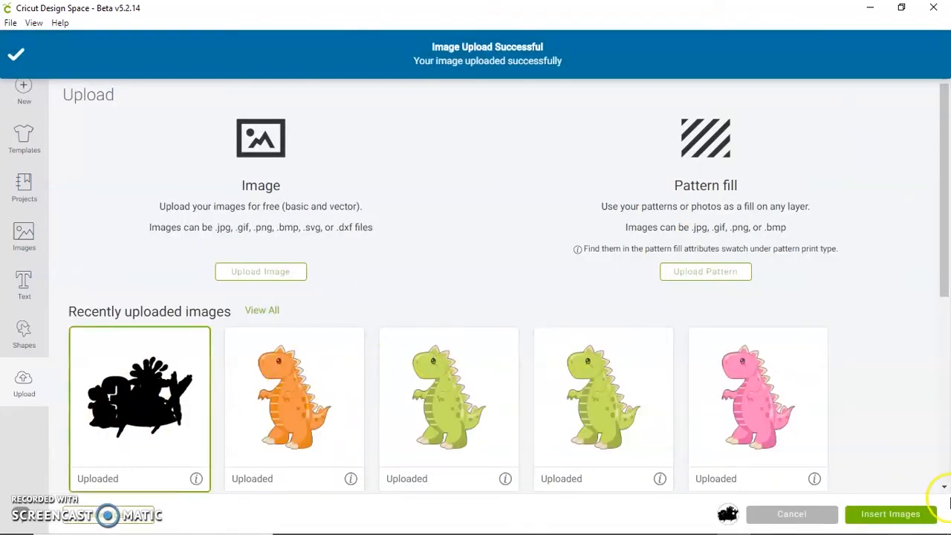
left_click(876, 520)
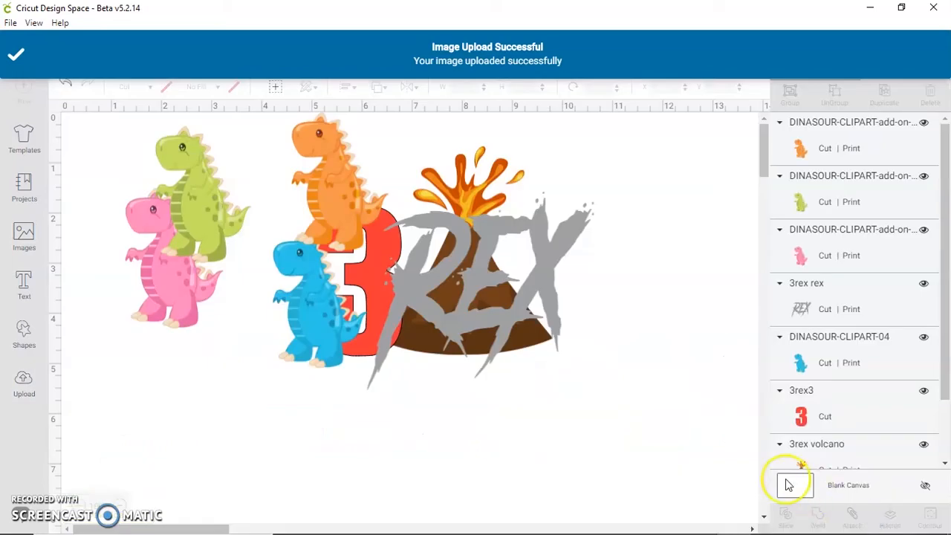
Place the black outline over the 3 REX artwork and move the orange dinosaur beside the spare green and pink dinosaurs
left_click_drag(345, 377, 455, 310)
left_click_drag(307, 125, 111, 138)
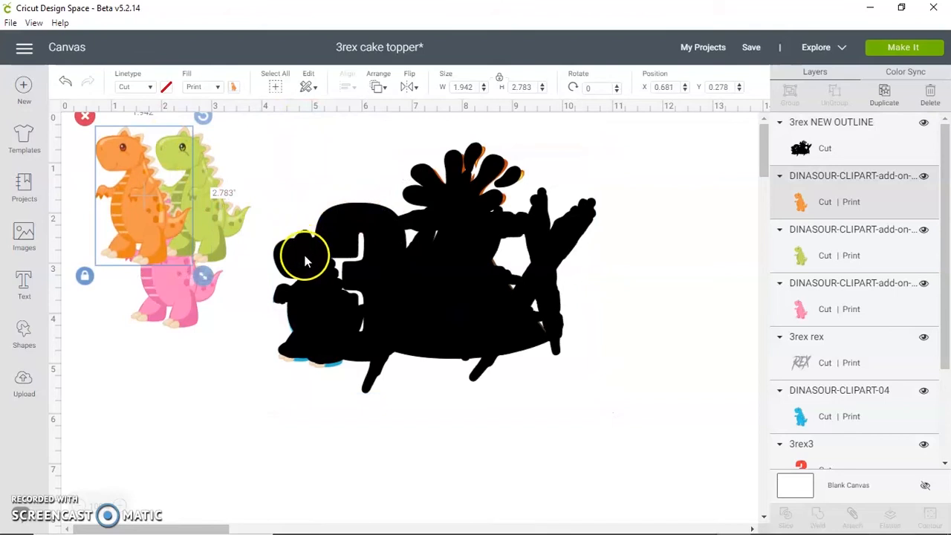
Send the black outline to the back, behind the 3 REX artwork
left_click(334, 232)
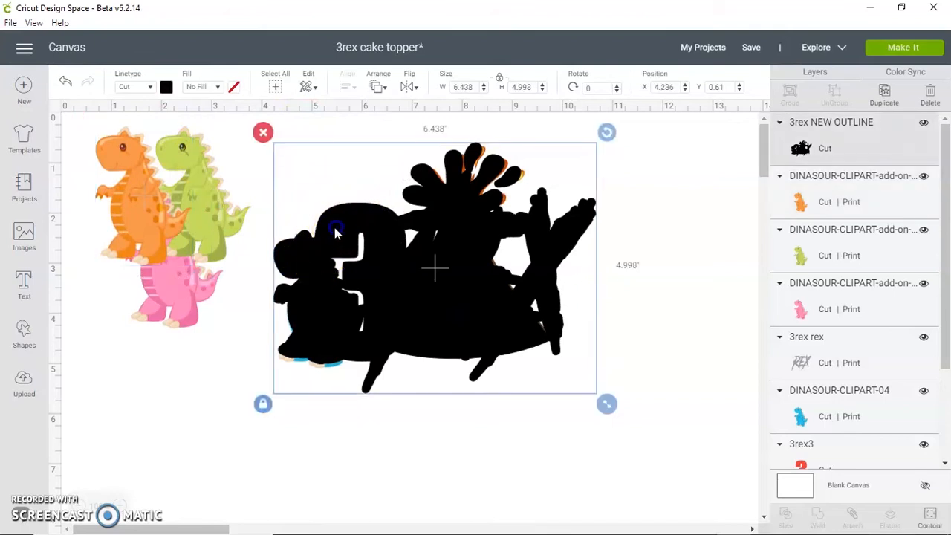
left_click(378, 87)
left_click(396, 116)
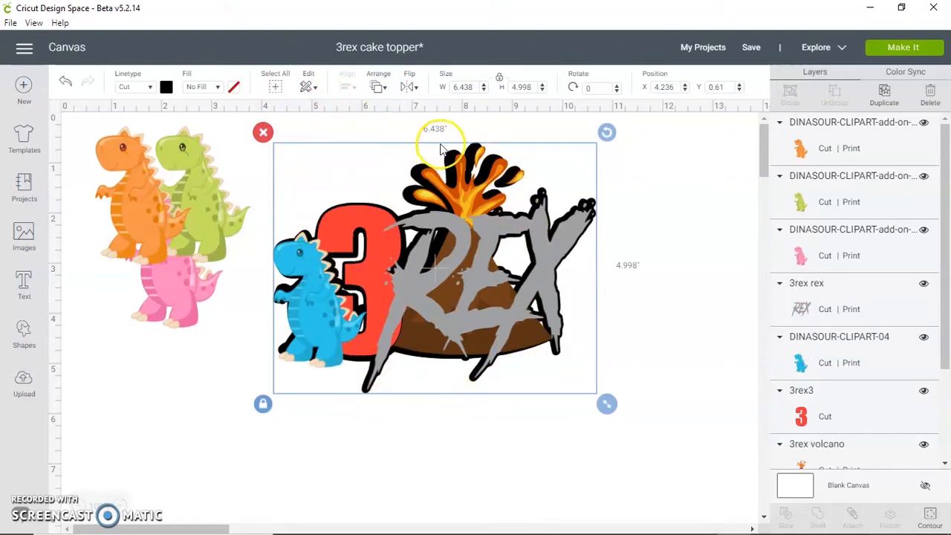
Hide the 3rex NEW OUTLINE layer and group the REX lettering, blue dinosaur, red 3 and volcano
scroll(823, 446, "down", 3)
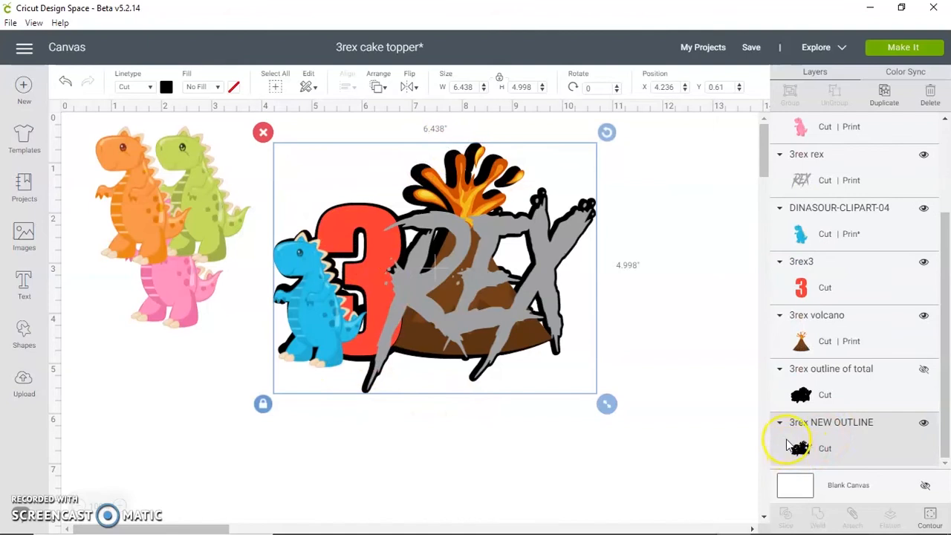
left_click(924, 423)
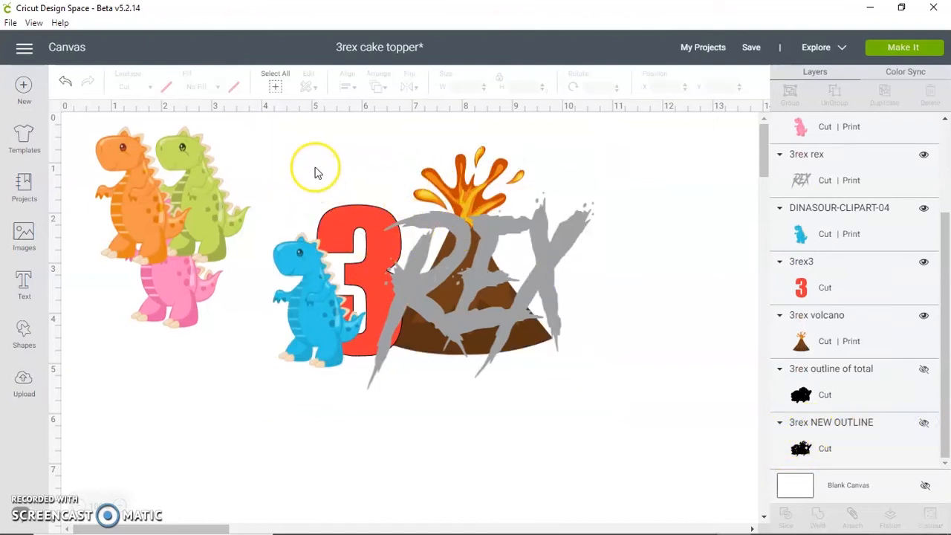
left_click_drag(311, 156, 596, 385)
left_click(788, 93)
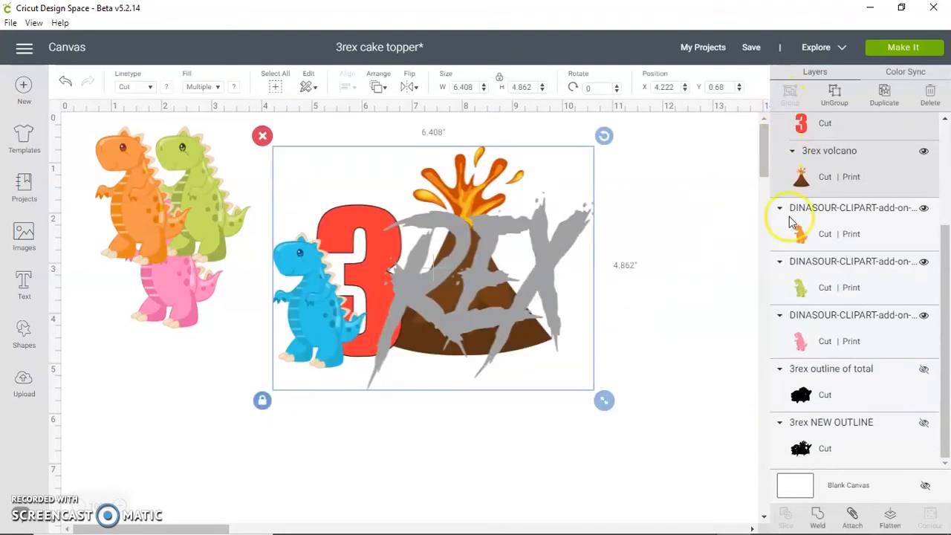
Show the 3rex NEW OUTLINE layer again and center-align it with the grouped 3 REX artwork
left_click(926, 427)
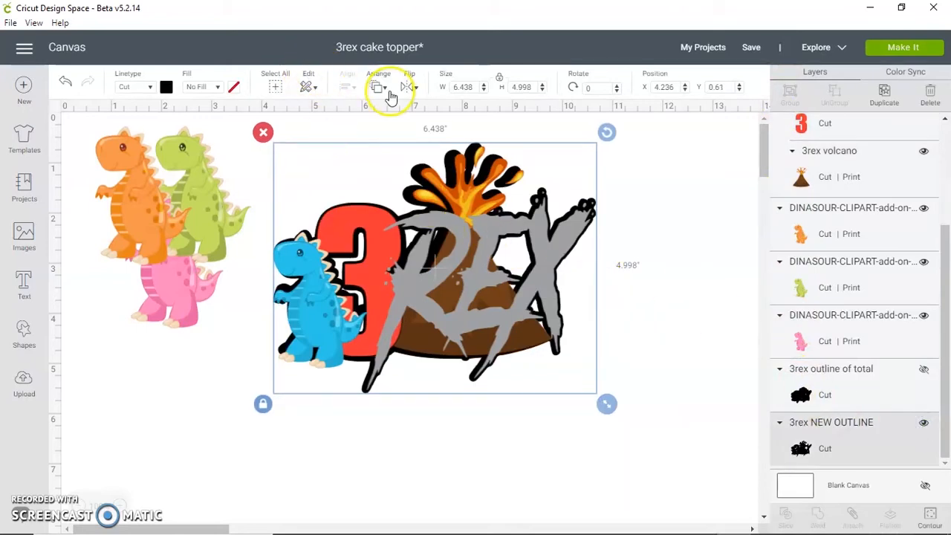
left_click_drag(352, 127, 483, 319)
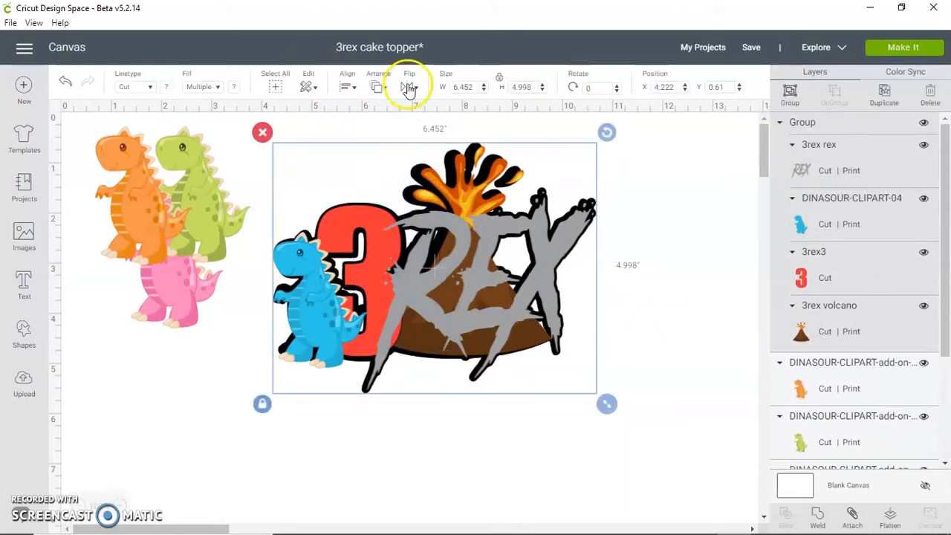
left_click(346, 86)
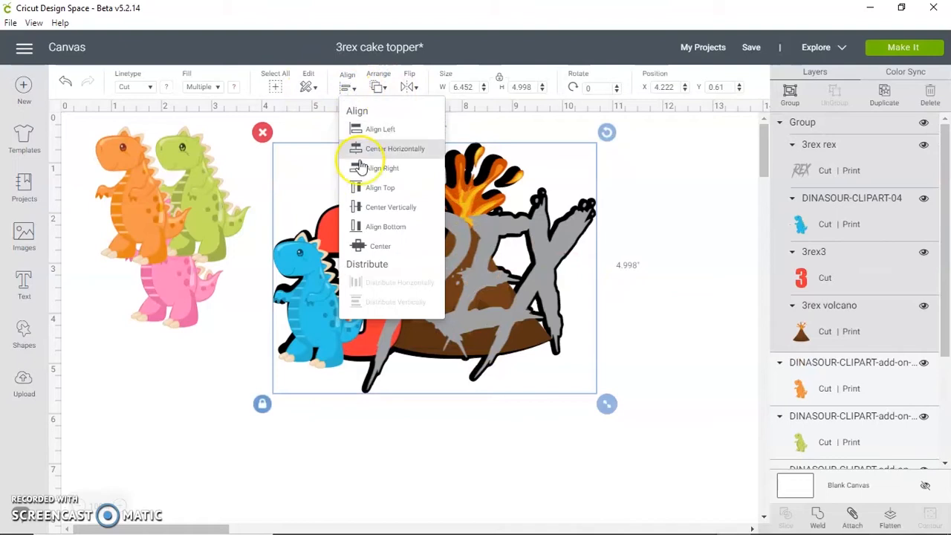
left_click(368, 247)
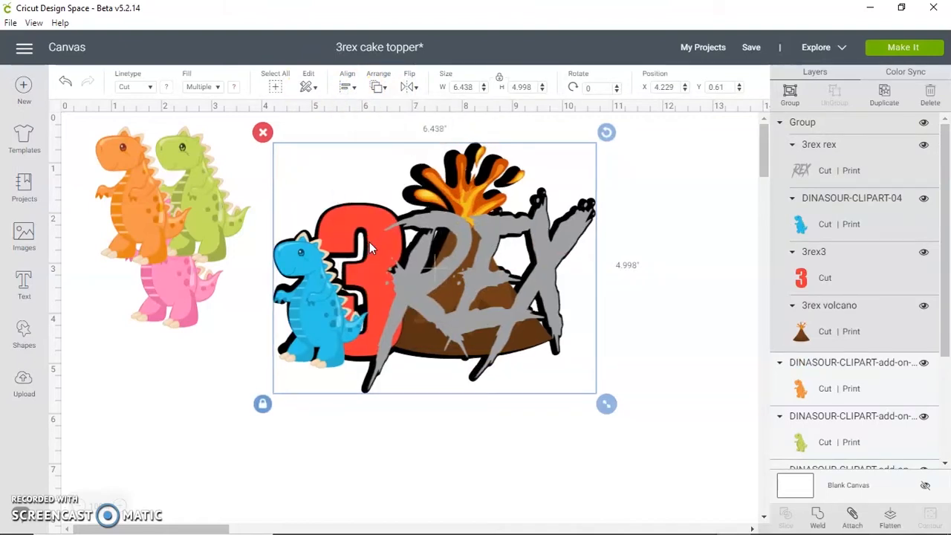
Shift the aligned design slightly, and nudge the artwork group on its own over the outline to about X 4.05, Y 0.595
left_click_drag(442, 275, 430, 274)
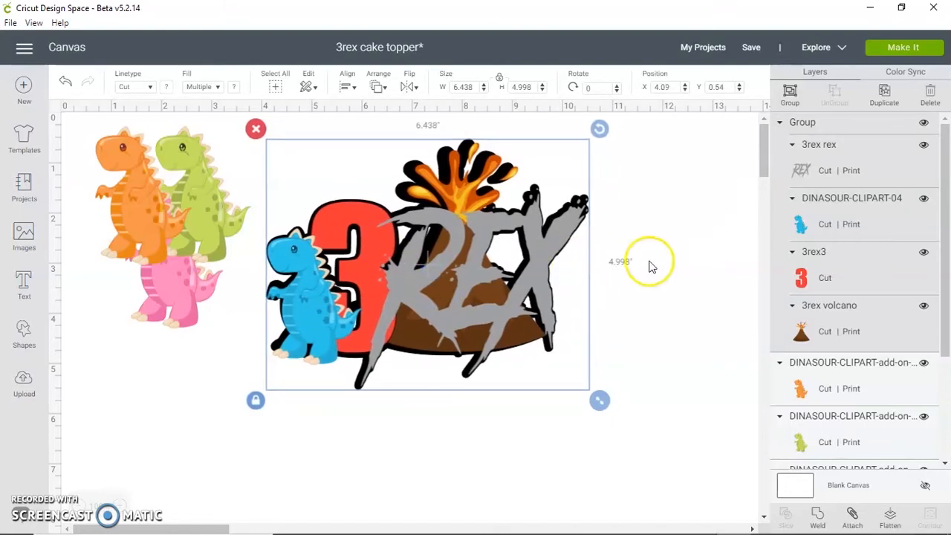
left_click(669, 260)
mouse_move(544, 263)
left_mouse_down()
mouse_move(535, 261)
mouse_move(540, 267)
left_mouse_up()
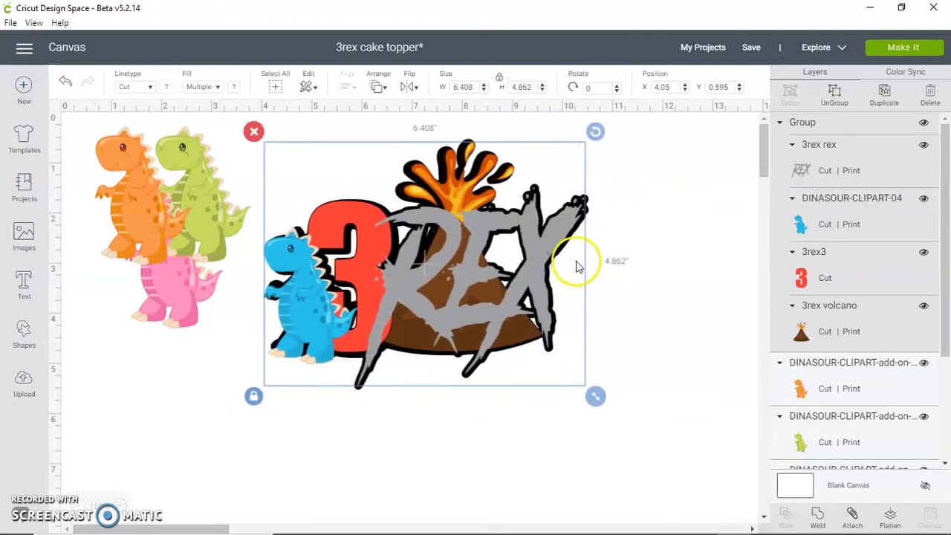
left_click(632, 258)
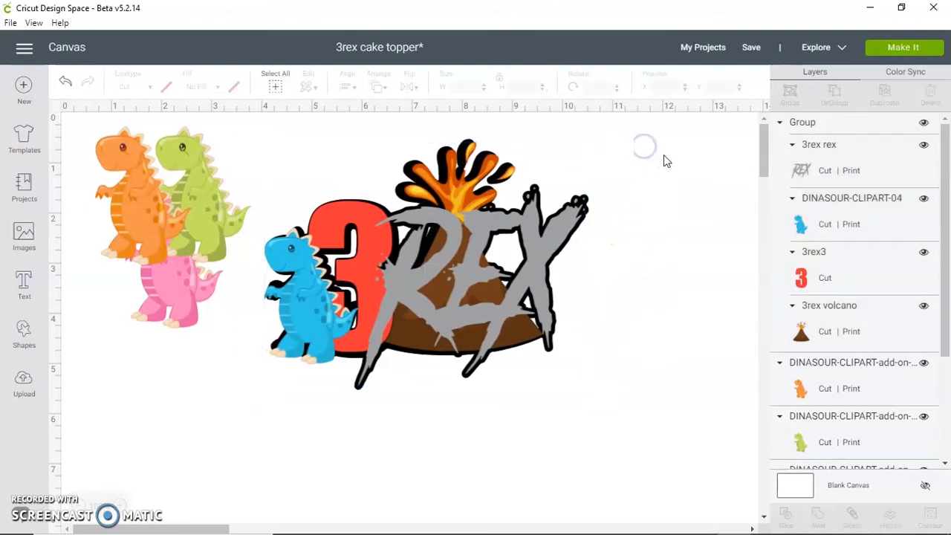
left_click(470, 196)
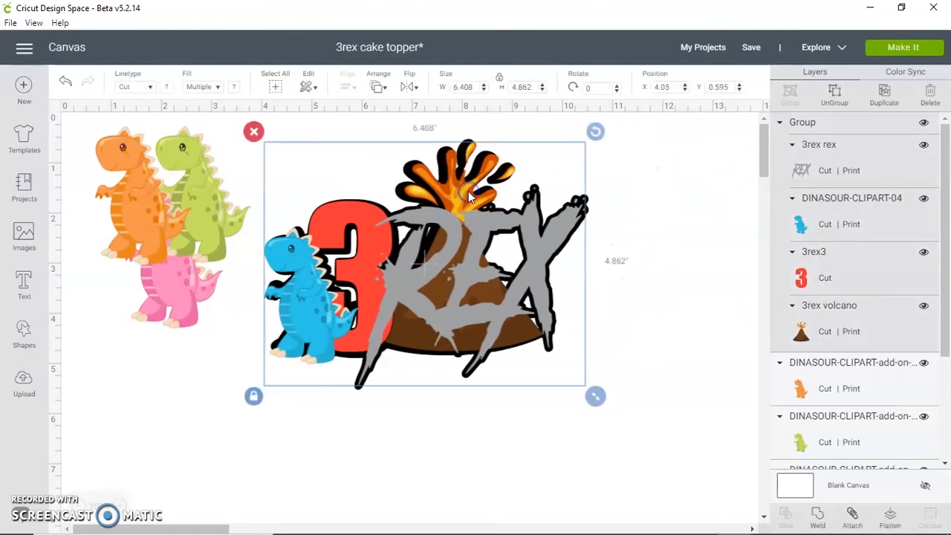
left_click(379, 86)
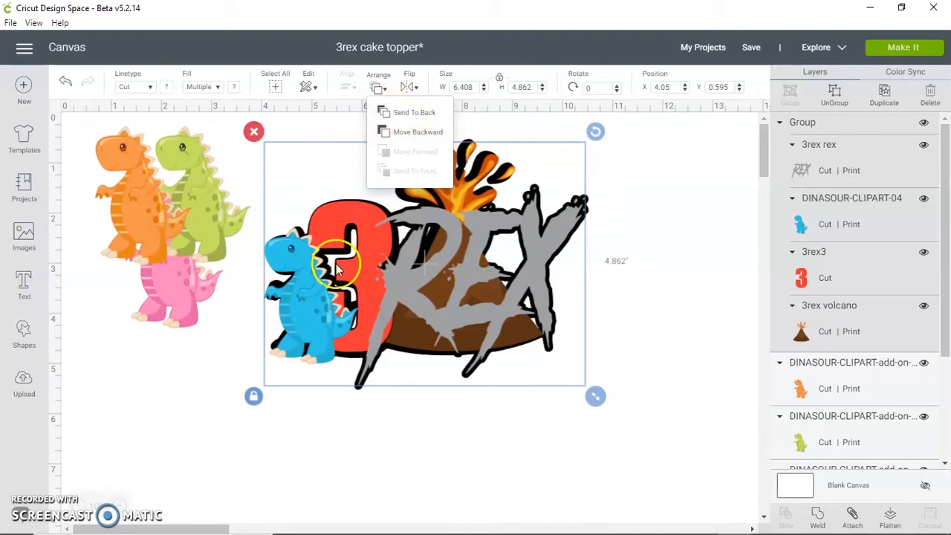
Proceed to making the project with mat 3, the black outline, and set its material to Heavy Cardstock – 100 lb (270 gsm)
left_click(903, 49)
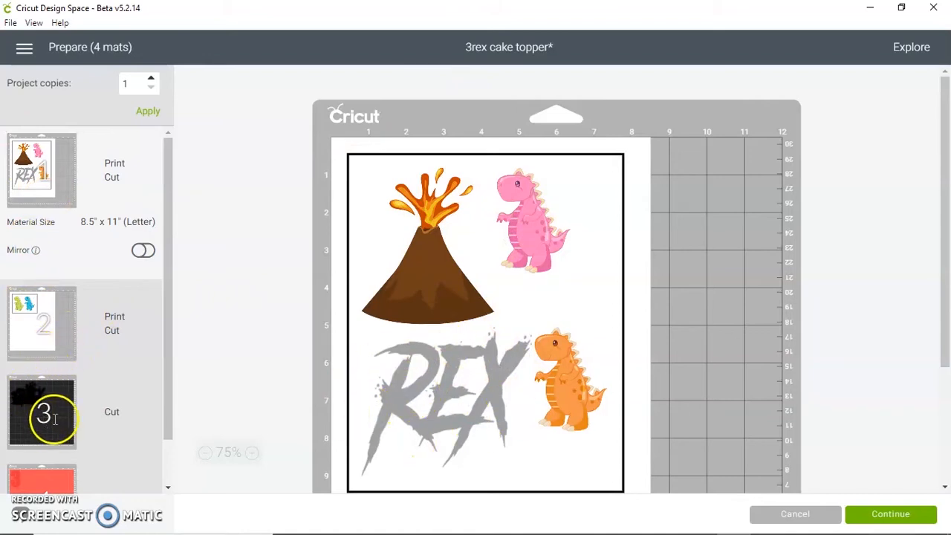
scroll(70, 412, "down", 1)
left_click(58, 365)
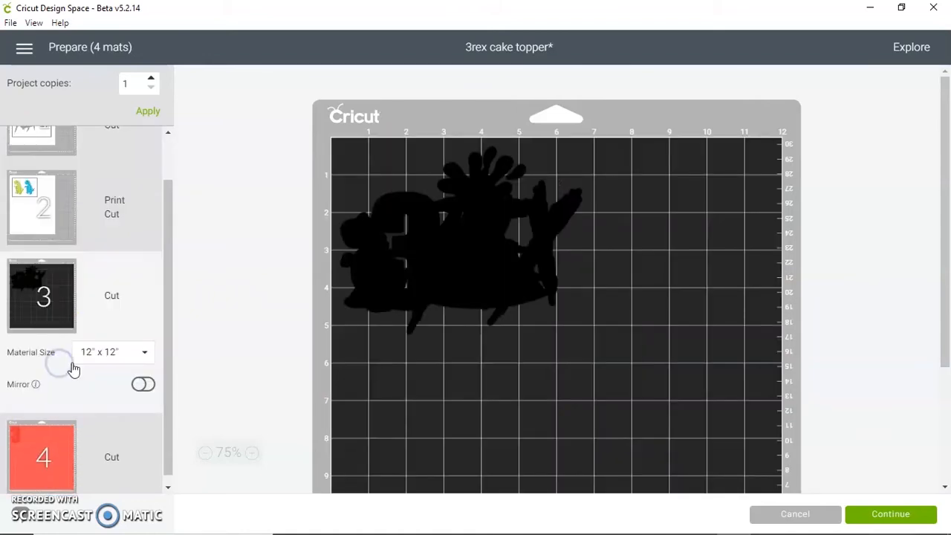
left_click(880, 513)
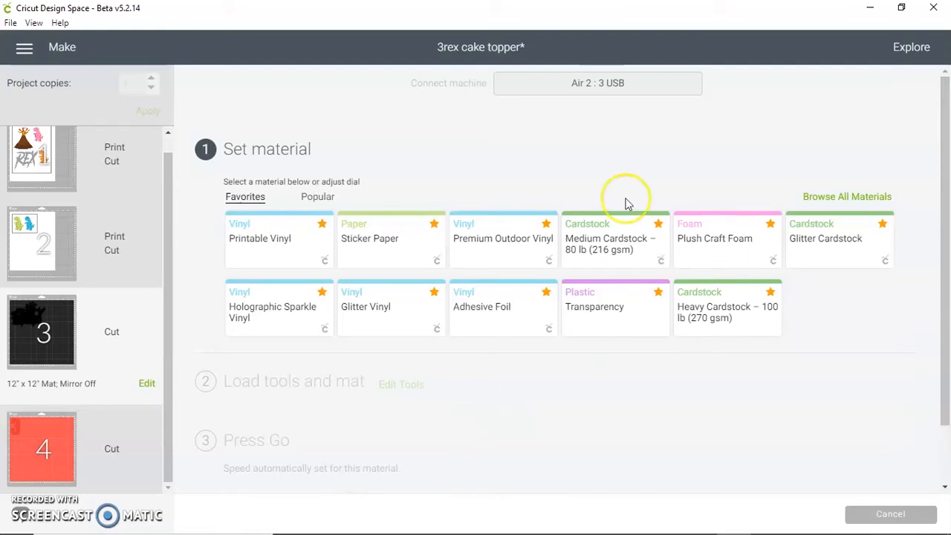
left_click(704, 321)
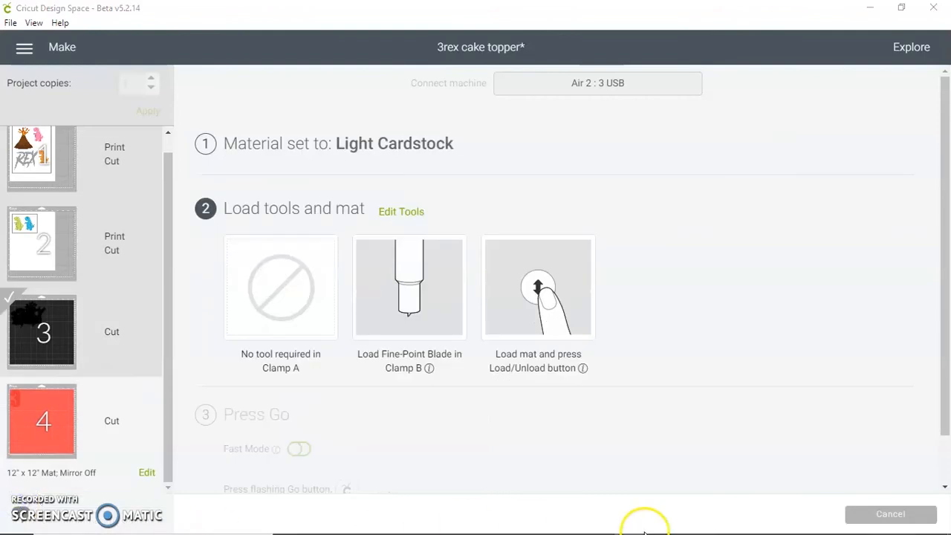
Cancel the pending cut of mat 4 with the red 3, and return from mat preparation to the canvas
mouse_move(594, 533)
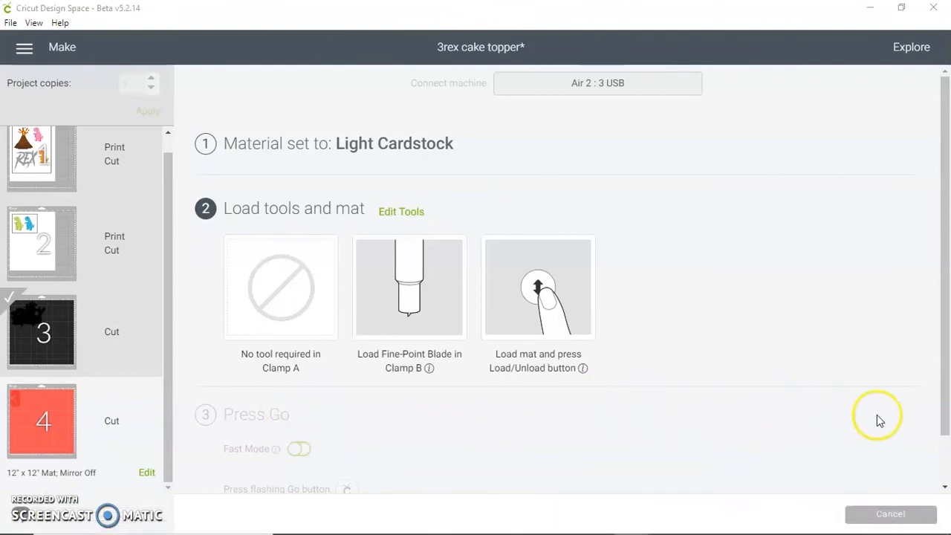
left_click(896, 513)
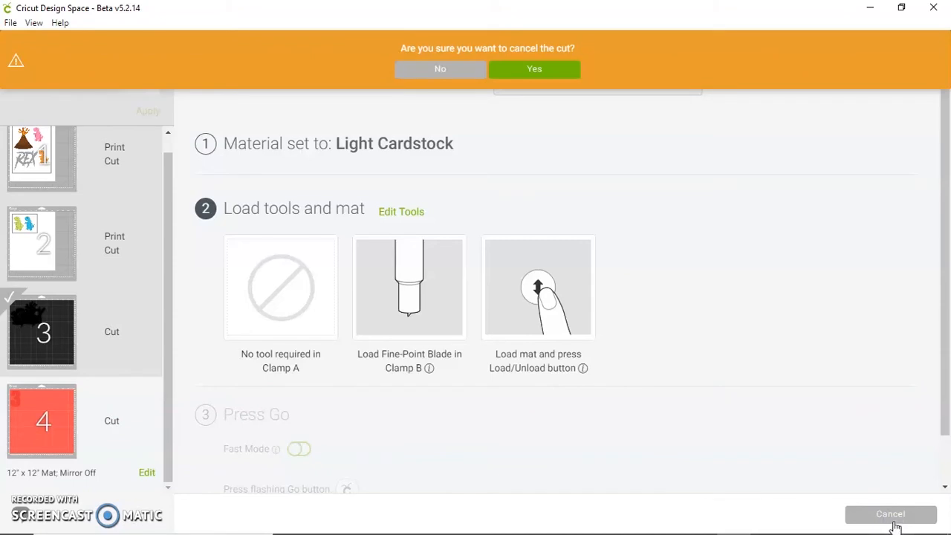
left_click(536, 74)
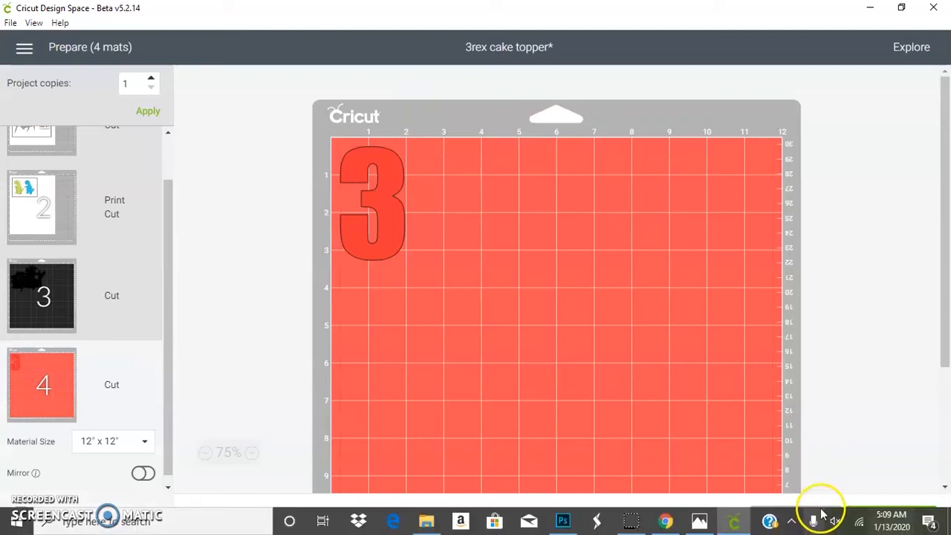
left_click(796, 514)
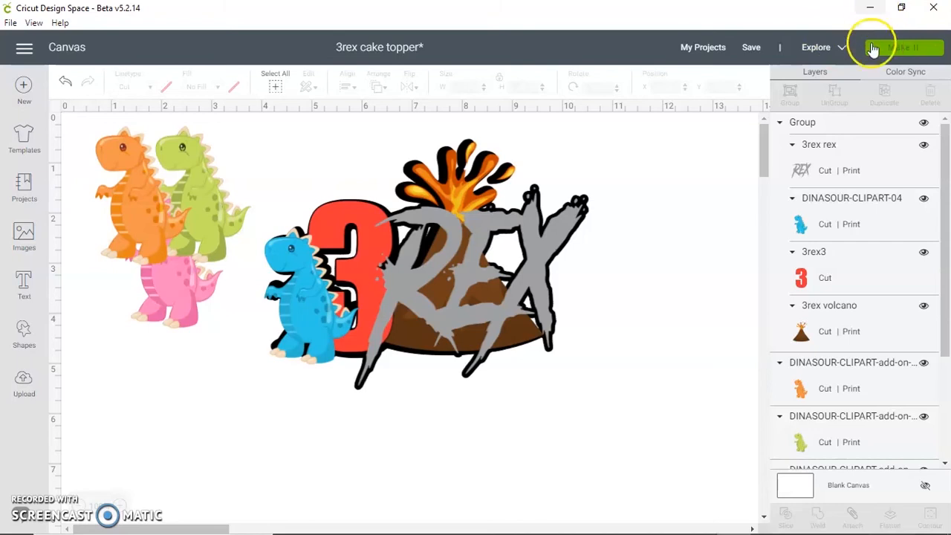
Save the changes to the existing 3rex cake topper project
left_click(749, 47)
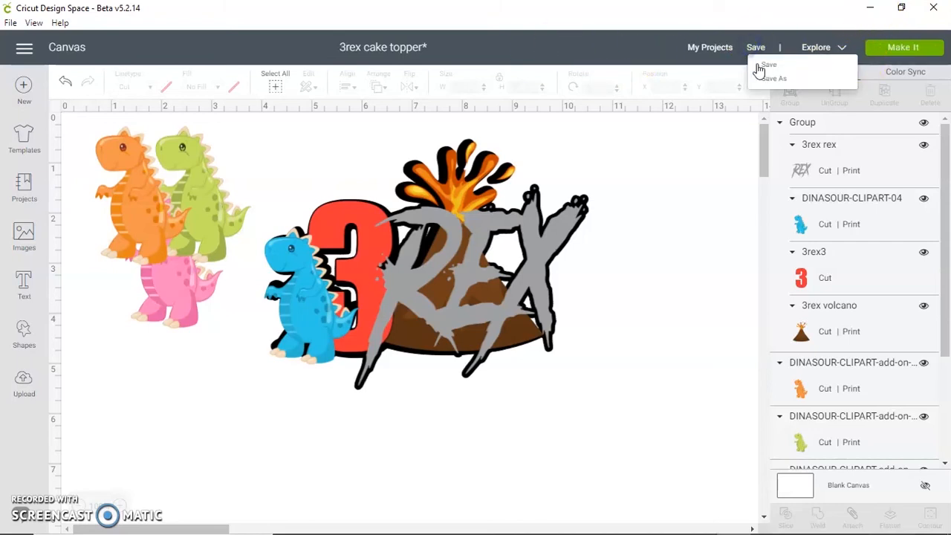
left_click(761, 66)
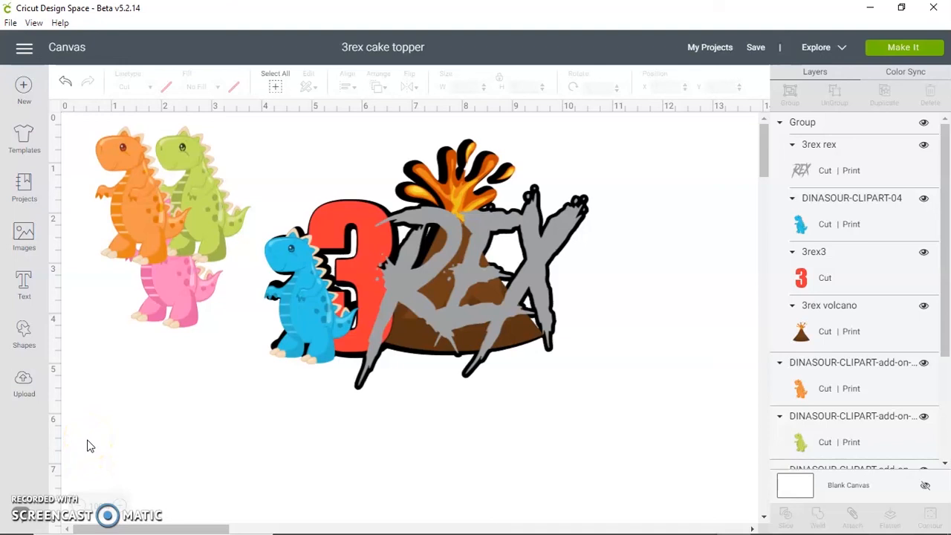
mouse_move(939, 526)
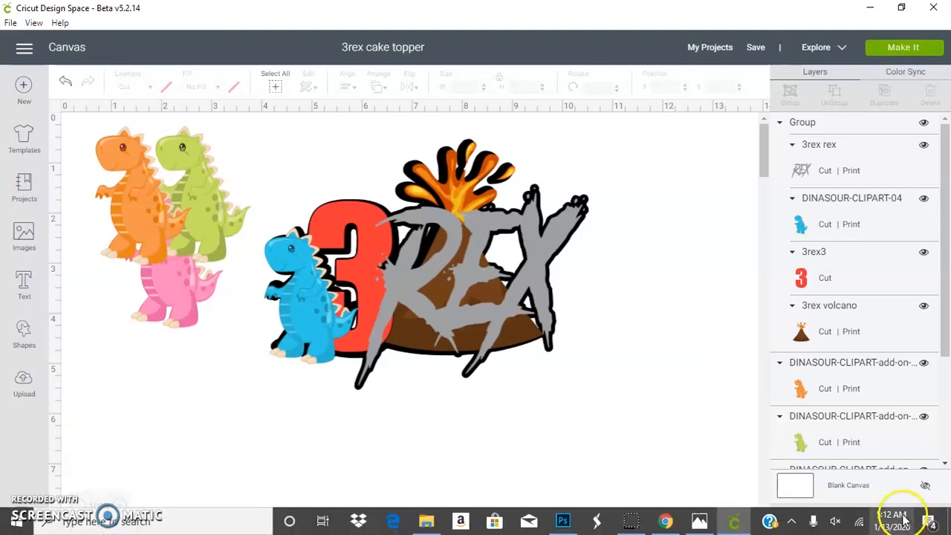